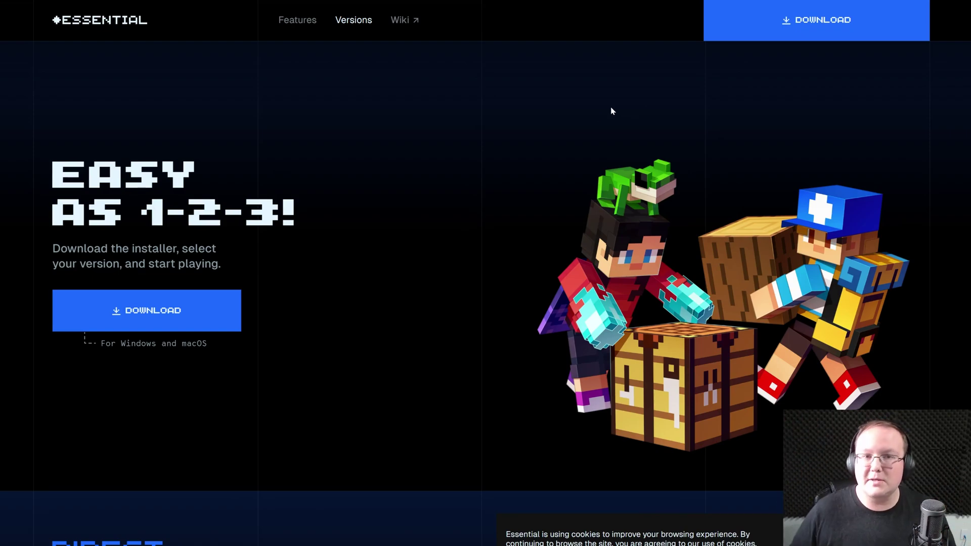
- Download the Essential Mod installer for Windows and save Essential Mod Installer.exe in the Downloads folder
{"action": "scroll", "coordinate": [491, 244], "scroll_direction": "down", "scroll_amount": 1}
{"action": "scroll", "coordinate": [494, 248], "scroll_direction": "up", "scroll_amount": 1}
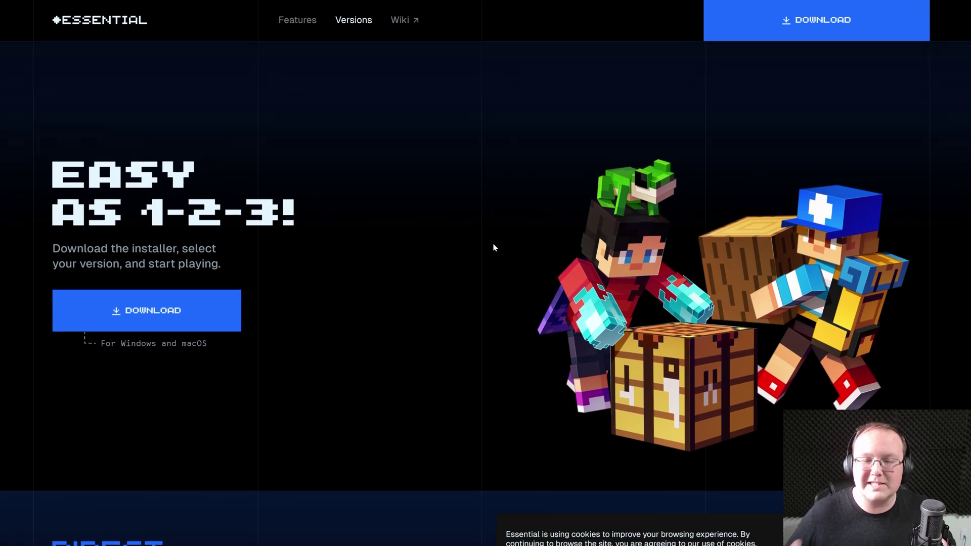
{"action": "scroll", "coordinate": [488, 246], "scroll_direction": "down", "scroll_amount": 4}
{"action": "scroll", "coordinate": [480, 245], "scroll_direction": "up", "scroll_amount": 4}
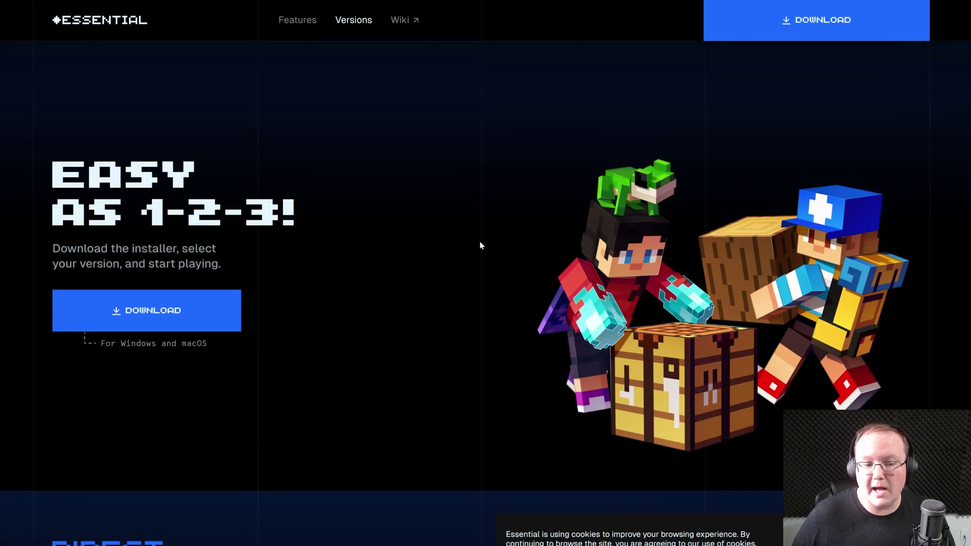
{"action": "scroll", "coordinate": [479, 245], "scroll_direction": "down", "scroll_amount": 3}
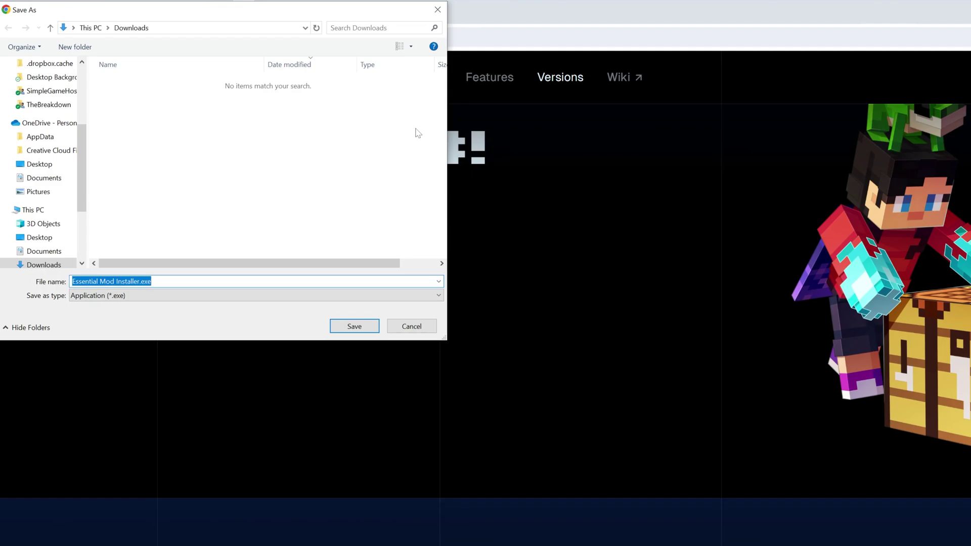
{"action": "left_click", "coordinate": [356, 324]}
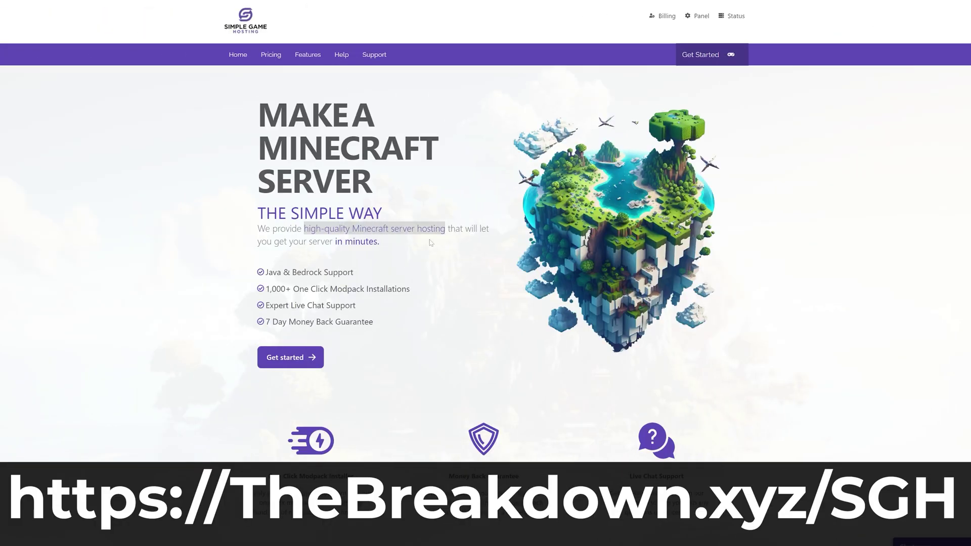
- Review the Simple Game Hosting landing page and search the server's CurseForge modpacks for Pixelmon
{"action": "scroll", "coordinate": [294, 279], "scroll_direction": "down", "scroll_amount": 4}
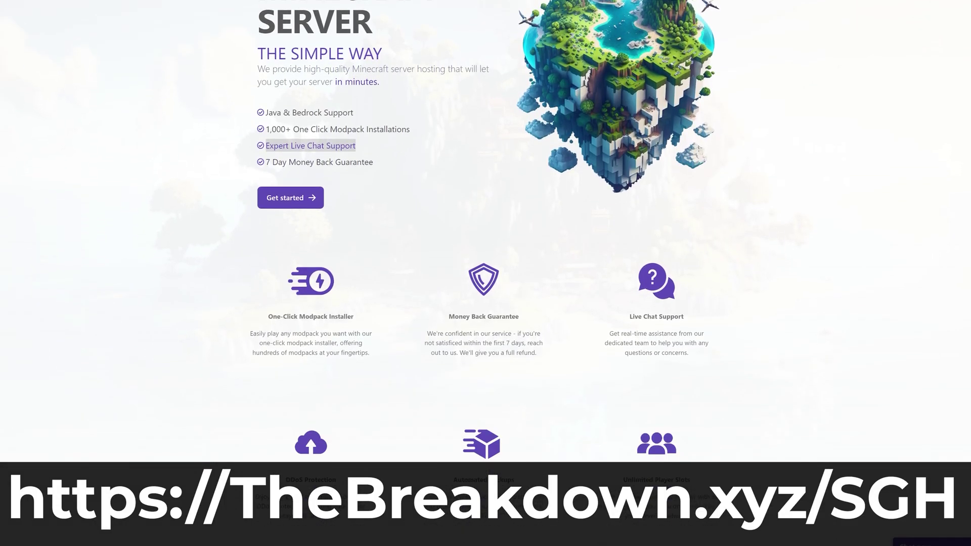
{"action": "left_click_drag", "start_coordinate": [268, 269], "coordinate": [297, 268]}
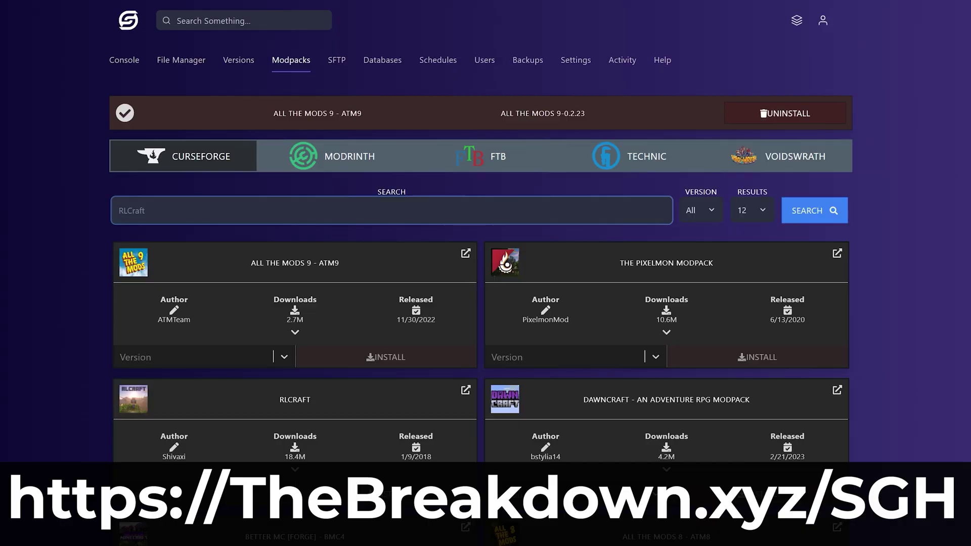
{"action": "left_click", "coordinate": [338, 211]}
{"action": "type", "text": "Pixelmon"}
{"action": "key", "text": "Return"}
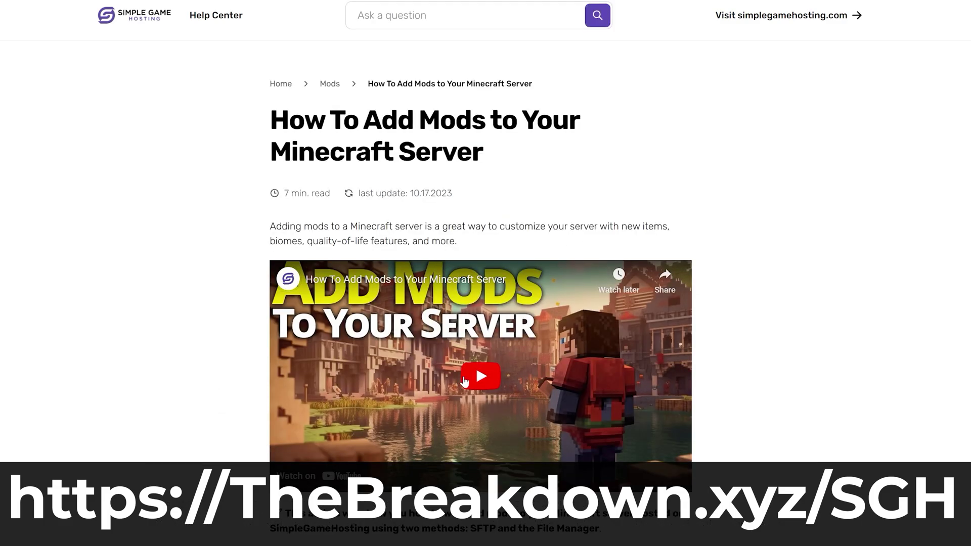
- Skim the guide on adding mods to a Minecraft server and install the first listed Forge version on the server
{"action": "scroll", "coordinate": [481, 228], "scroll_direction": "down", "scroll_amount": 8}
{"action": "scroll", "coordinate": [481, 227], "scroll_direction": "down", "scroll_amount": 20}
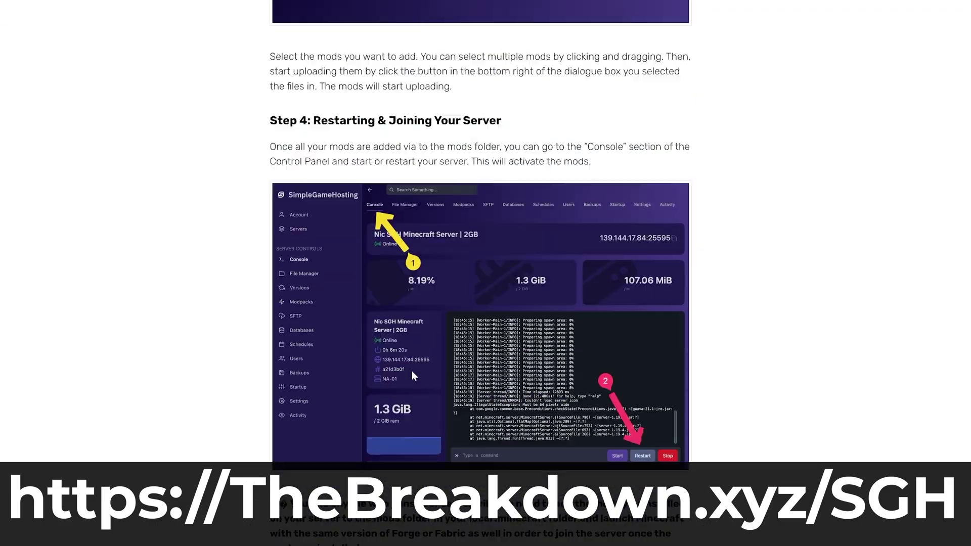
{"action": "left_click", "coordinate": [456, 164]}
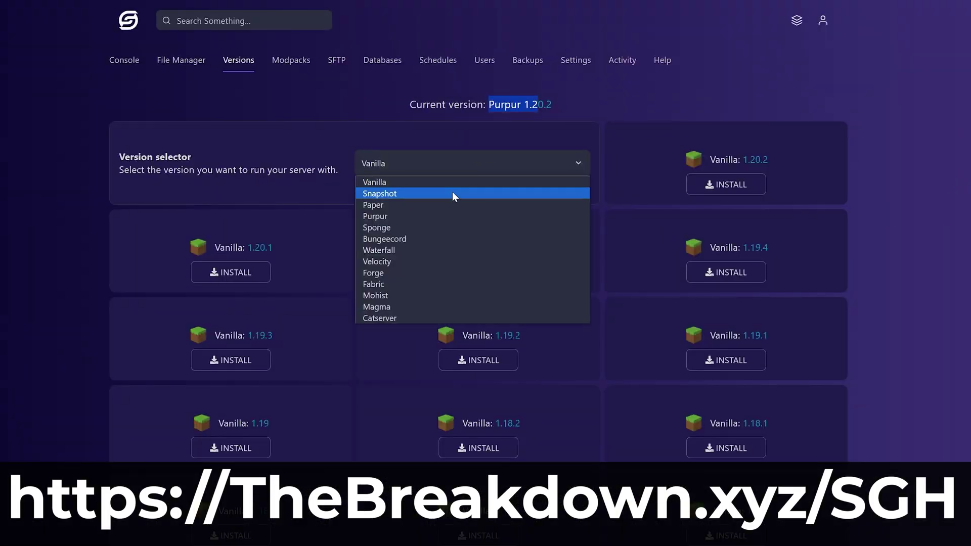
{"action": "left_click", "coordinate": [445, 273]}
{"action": "left_click", "coordinate": [726, 184]}
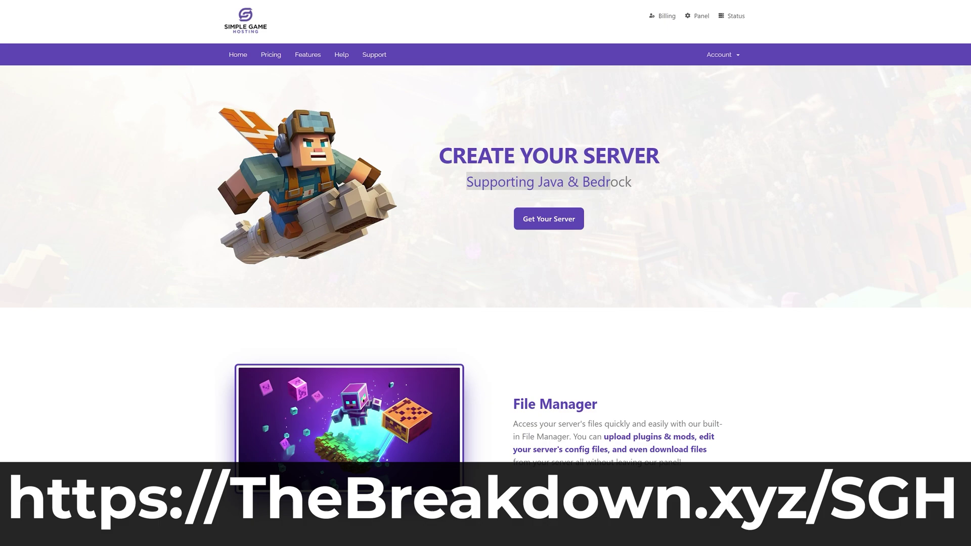
- Review the hosting features, the server's files in the file manager and the guide on setting up modpacks
{"action": "scroll", "coordinate": [373, 183], "scroll_direction": "down", "scroll_amount": 10}
{"action": "left_click_drag", "start_coordinate": [719, 110], "coordinate": [259, 124]}
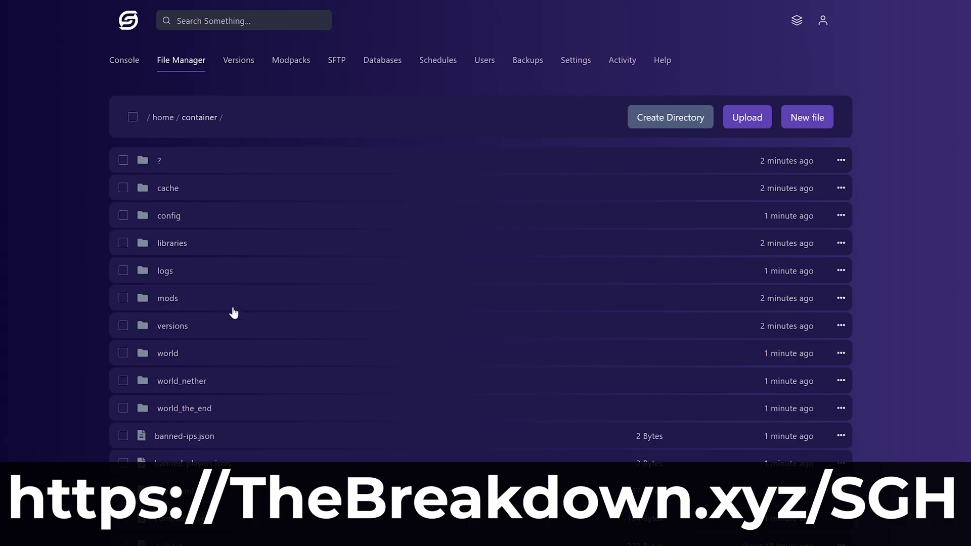
{"action": "scroll", "coordinate": [231, 312], "scroll_direction": "down", "scroll_amount": 5}
{"action": "left_click", "coordinate": [203, 445]}
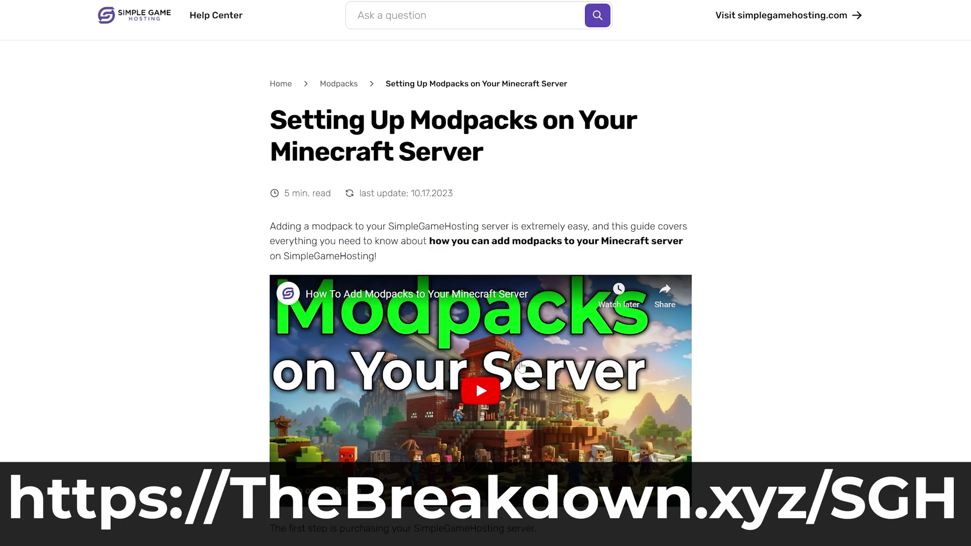
{"action": "scroll", "coordinate": [438, 365], "scroll_direction": "down", "scroll_amount": 20}
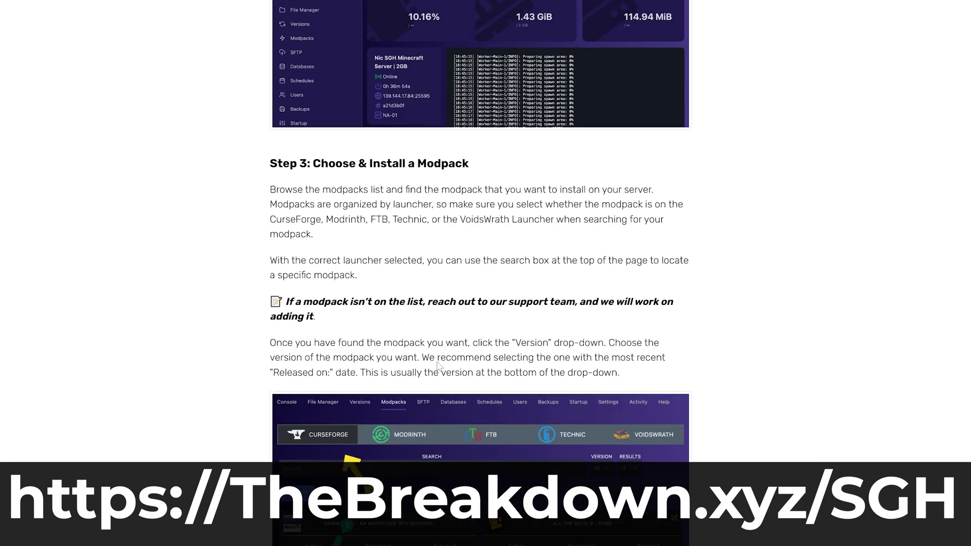
{"action": "scroll", "coordinate": [436, 364], "scroll_direction": "down", "scroll_amount": 15}
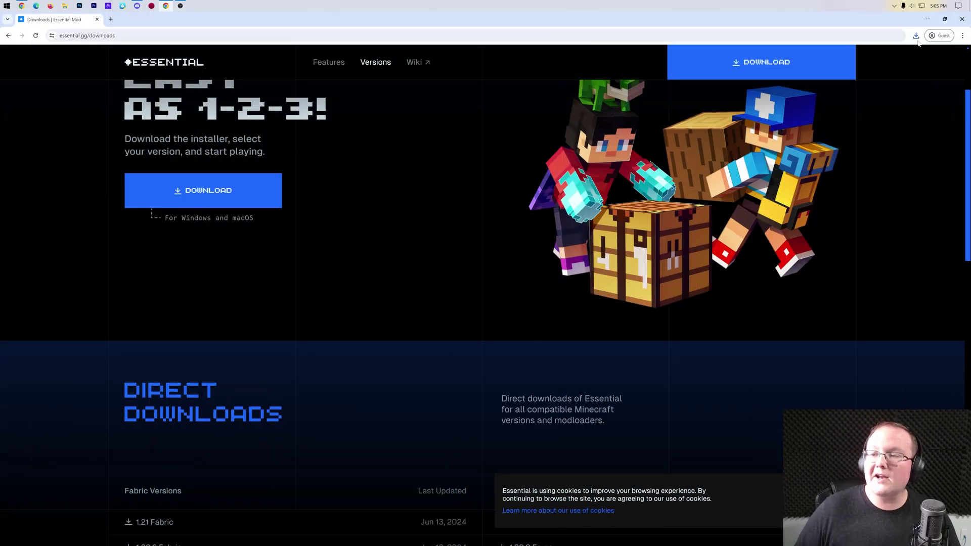
- Move Essential Mod Installer.exe from the Downloads folder to the desktop and close the folder window
{"action": "left_click", "coordinate": [916, 36]}
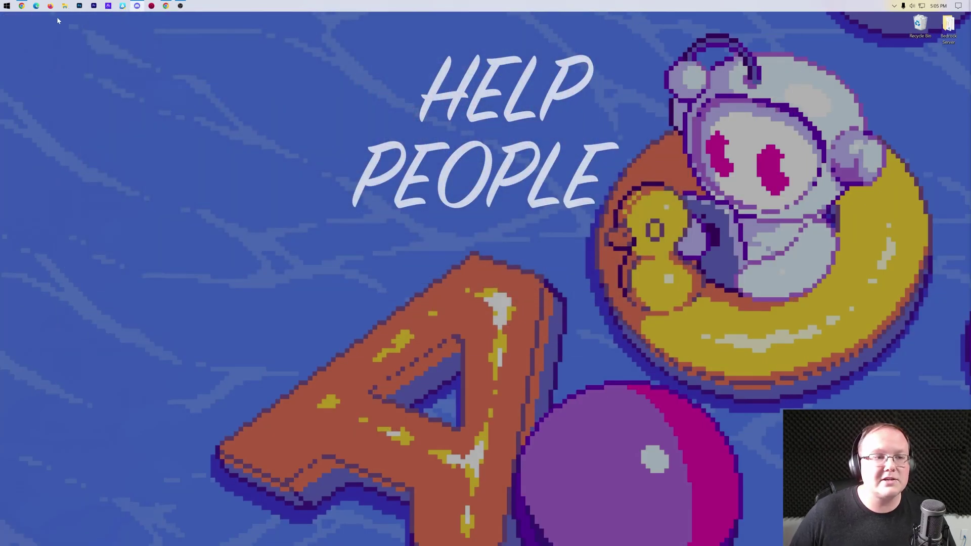
{"action": "left_click", "coordinate": [65, 5]}
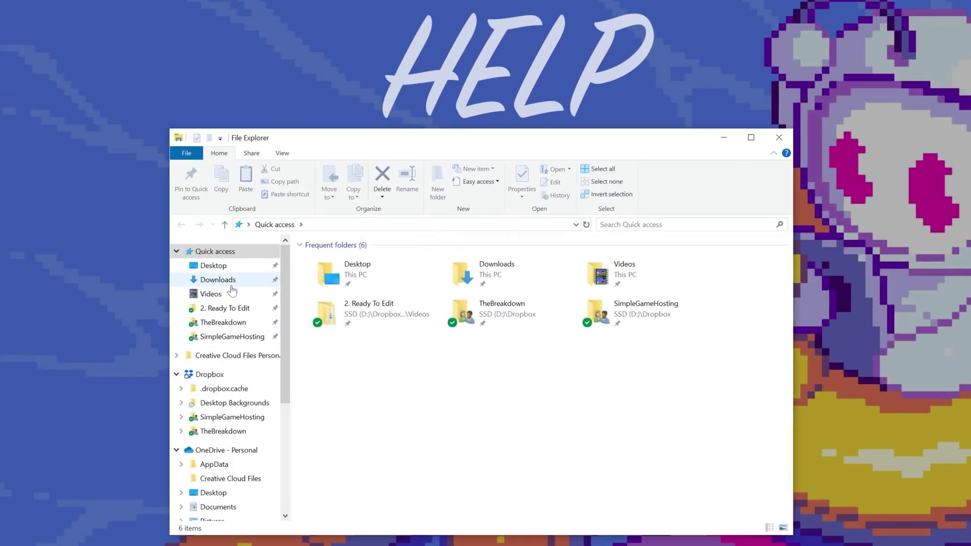
{"action": "left_click", "coordinate": [230, 284]}
{"action": "left_click_drag", "start_coordinate": [353, 277], "coordinate": [181, 61]}
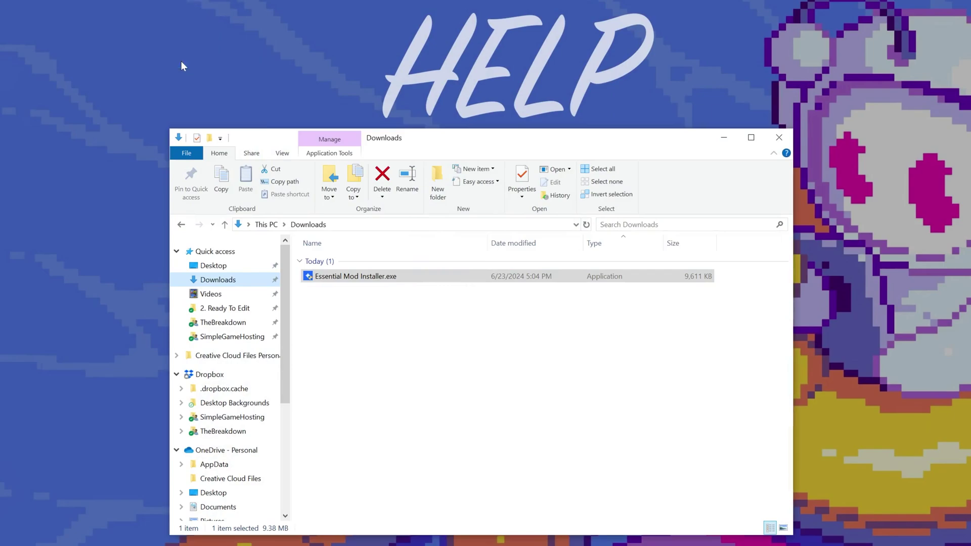
{"action": "left_click", "coordinate": [770, 143]}
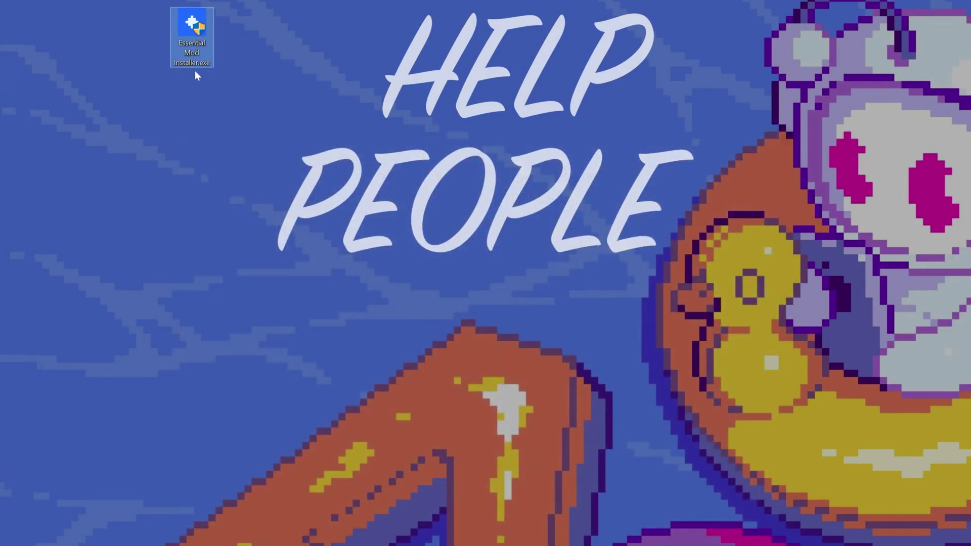
- Run the Essential installer and set up a new launcher profile named SimpleGameHosting.com
{"action": "double_click", "coordinate": [187, 47]}
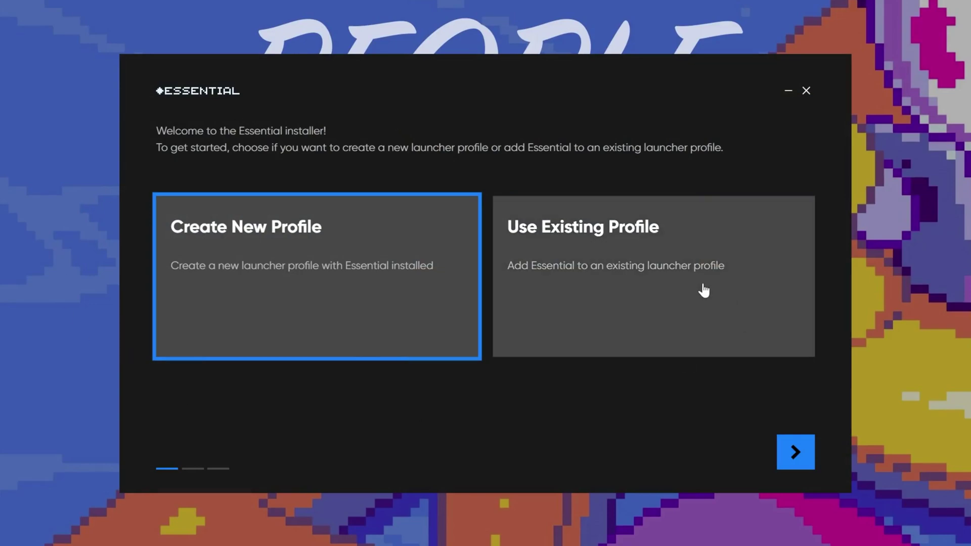
{"action": "double_click", "coordinate": [314, 226]}
{"action": "left_click_drag", "start_coordinate": [300, 228], "coordinate": [210, 228]}
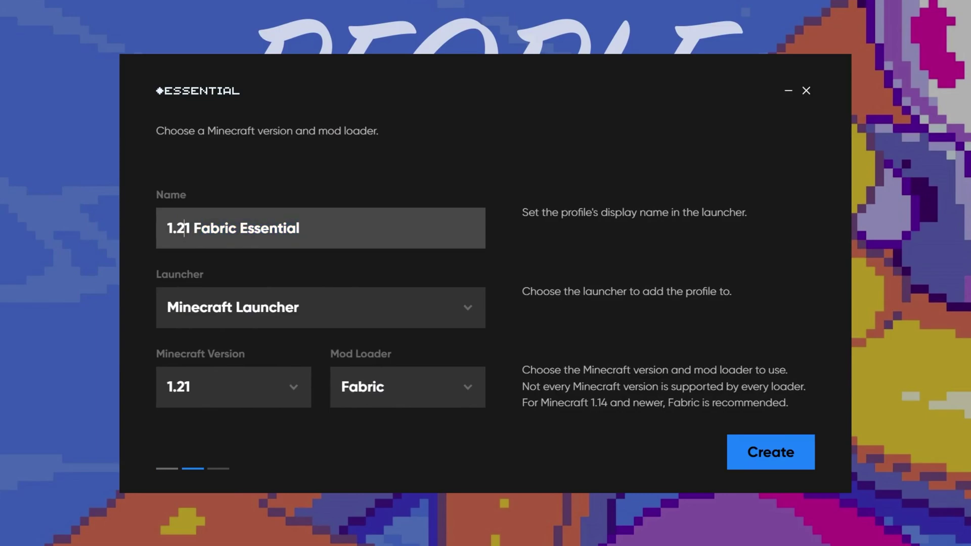
{"action": "key", "text": "ctrl+a"}
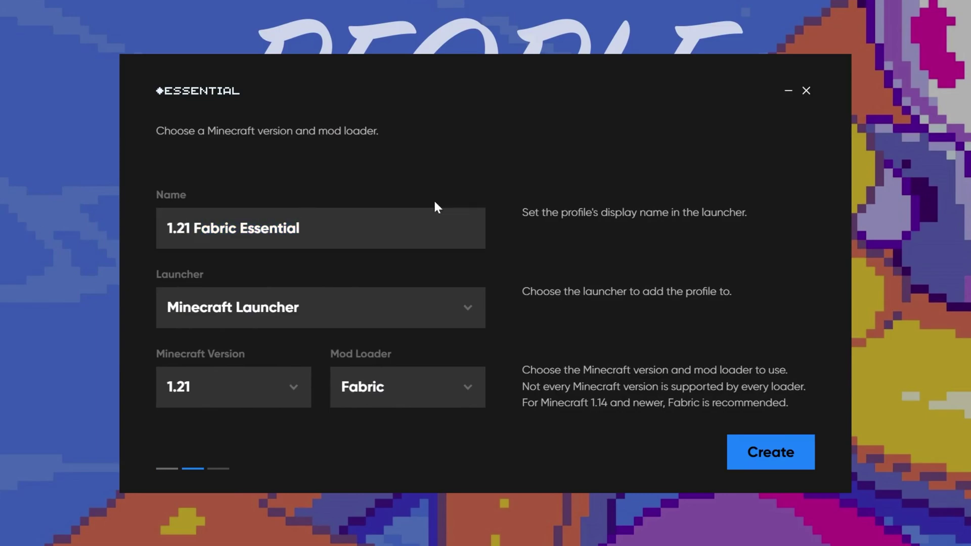
{"action": "type", "text": "SimpleGameHosting.com"}
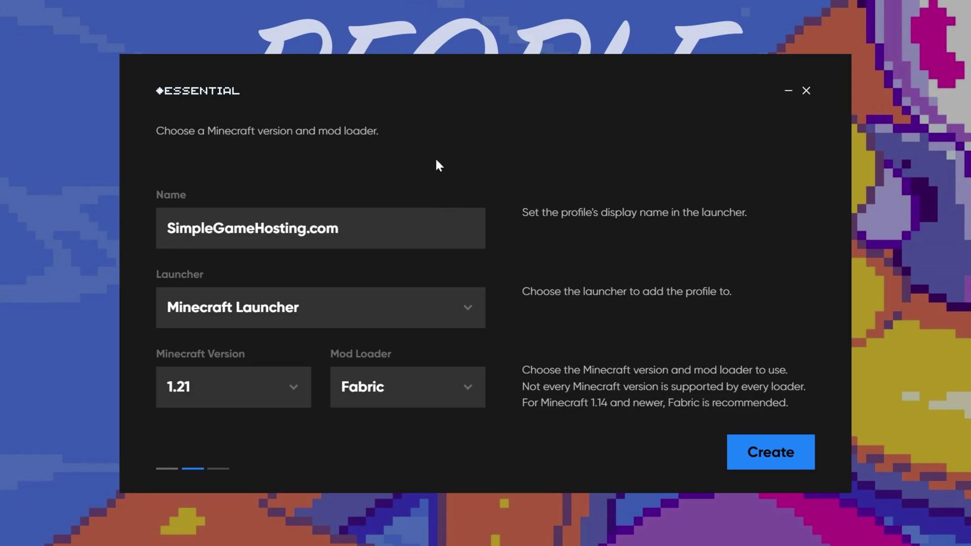
- Check the launcher and Minecraft version choices offered for the new profile
{"action": "left_click", "coordinate": [375, 311]}
{"action": "left_click", "coordinate": [303, 320]}
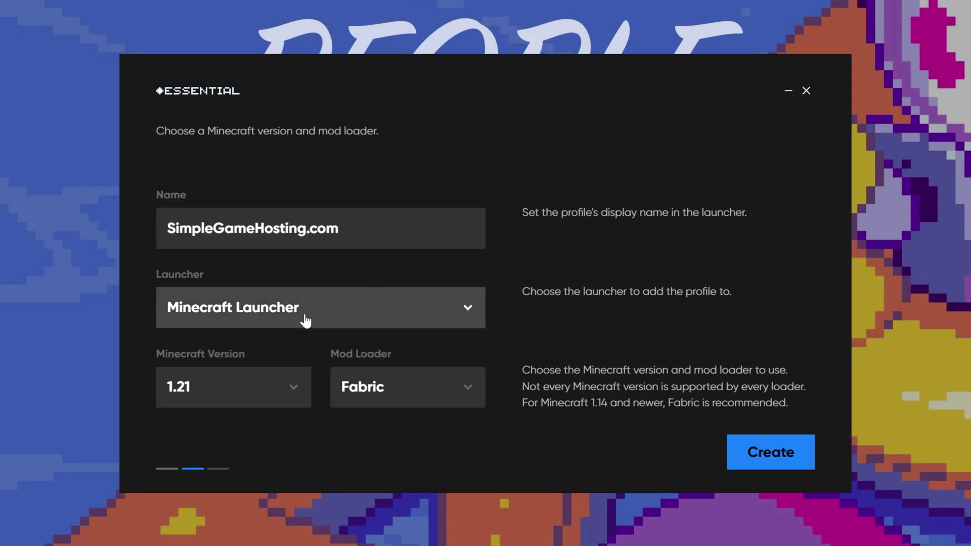
{"action": "left_click", "coordinate": [274, 319]}
{"action": "left_click", "coordinate": [227, 325]}
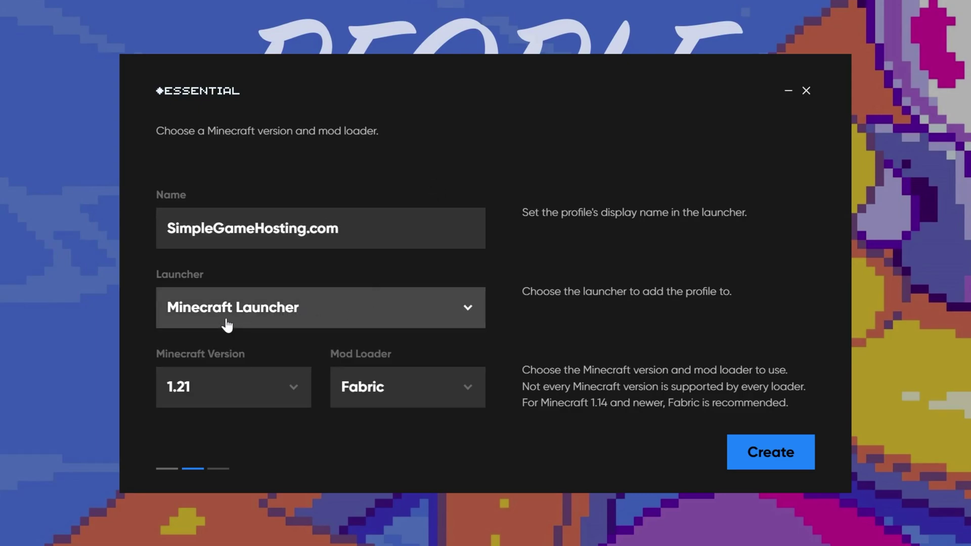
{"action": "left_click", "coordinate": [246, 404]}
{"action": "left_click", "coordinate": [210, 386]}
- Try Forge as the profile's mod loader and check the Minecraft version choices for it
{"action": "left_click", "coordinate": [433, 390]}
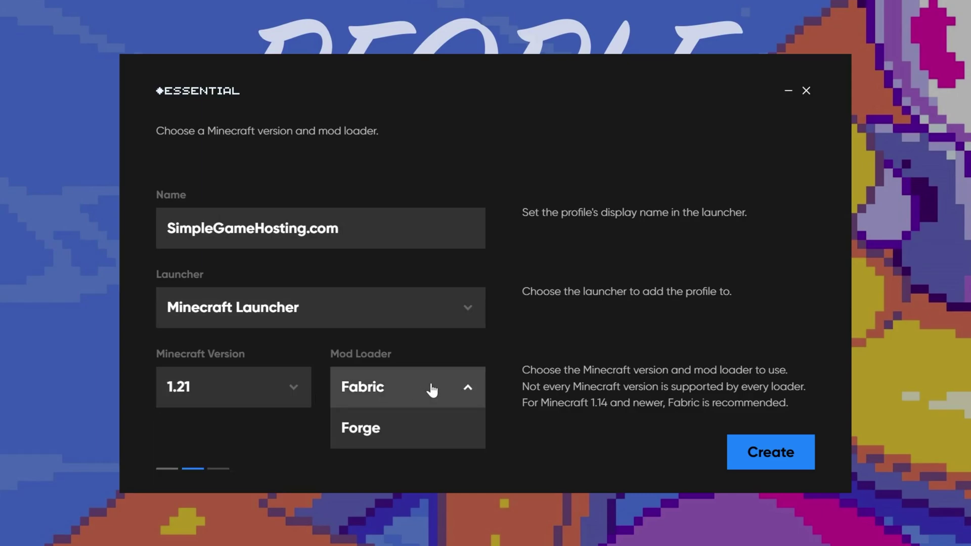
{"action": "left_click", "coordinate": [415, 426]}
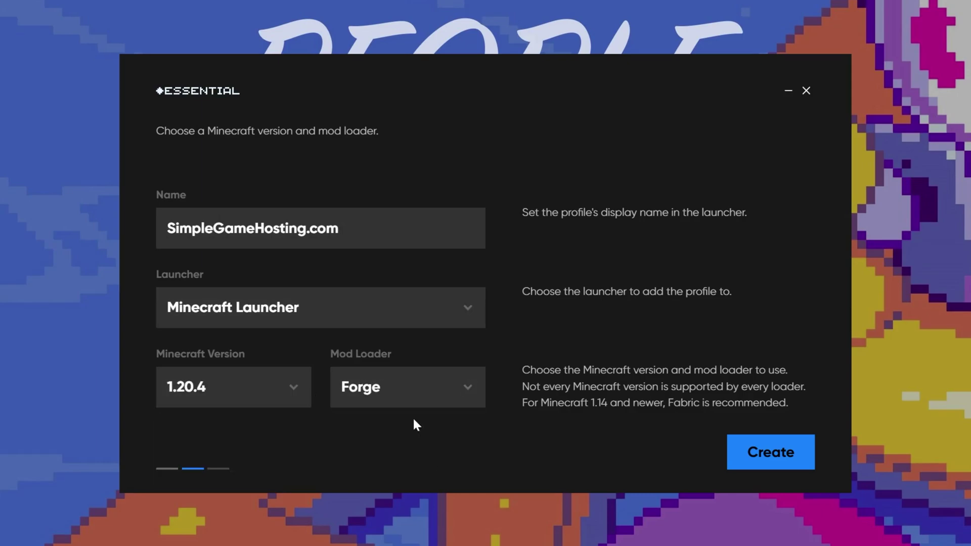
{"action": "left_click", "coordinate": [391, 391]}
{"action": "left_click", "coordinate": [207, 386]}
{"action": "left_click", "coordinate": [253, 393]}
{"action": "left_click", "coordinate": [256, 395]}
- Set the mod loader to Fabric, create the Essential profile and close the installer
{"action": "left_click", "coordinate": [387, 388]}
{"action": "left_click", "coordinate": [380, 428]}
{"action": "left_click", "coordinate": [729, 452]}
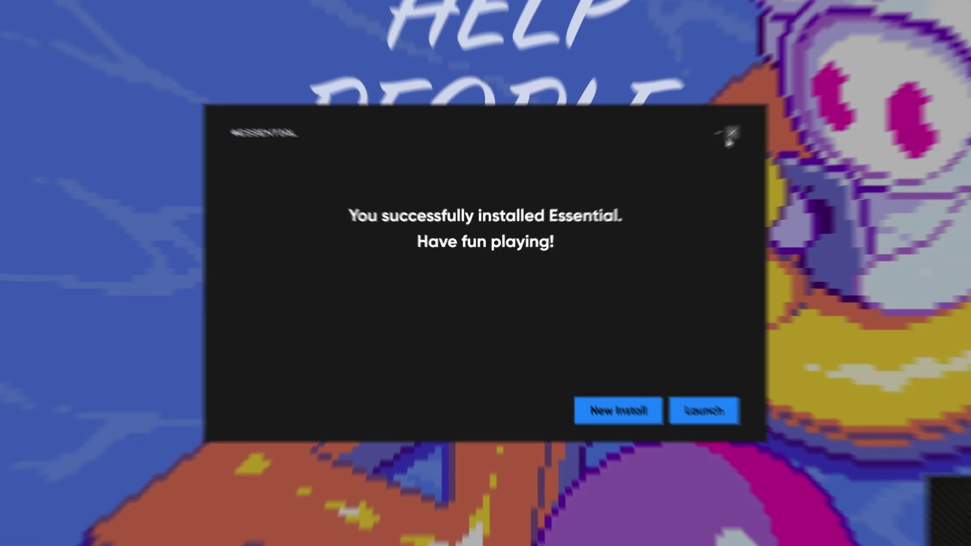
{"action": "left_click", "coordinate": [799, 98]}
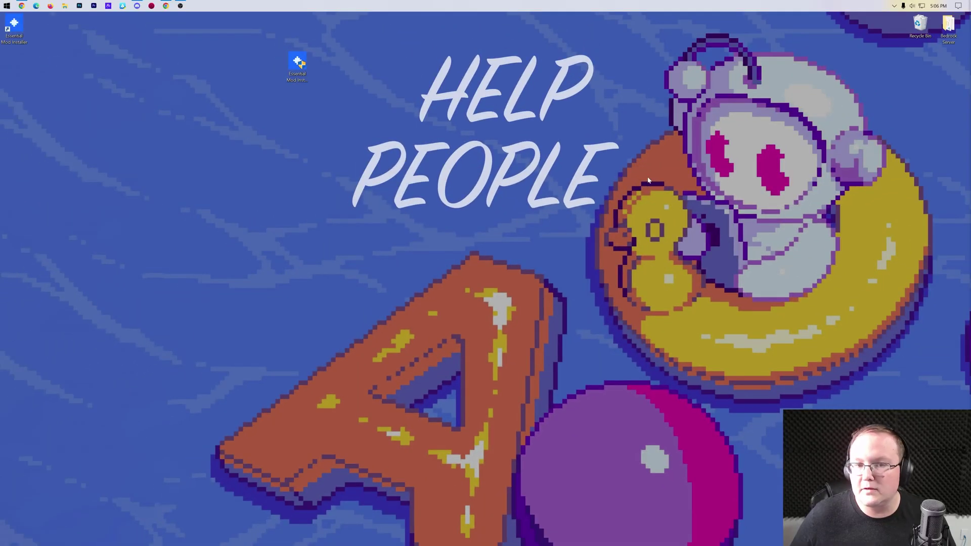
- Open the Minecraft Launcher and display the Java Edition installations
{"action": "left_click", "coordinate": [4, 4]}
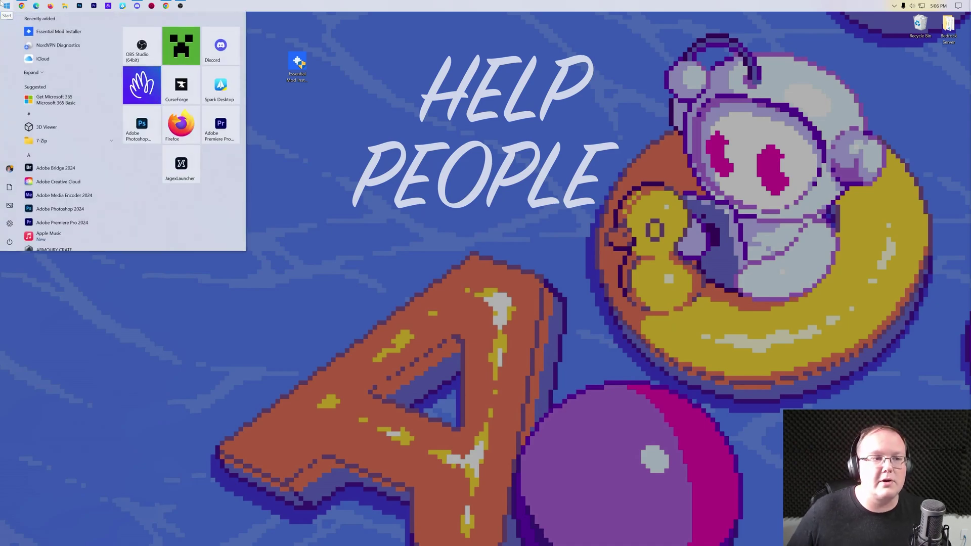
{"action": "left_click", "coordinate": [175, 55]}
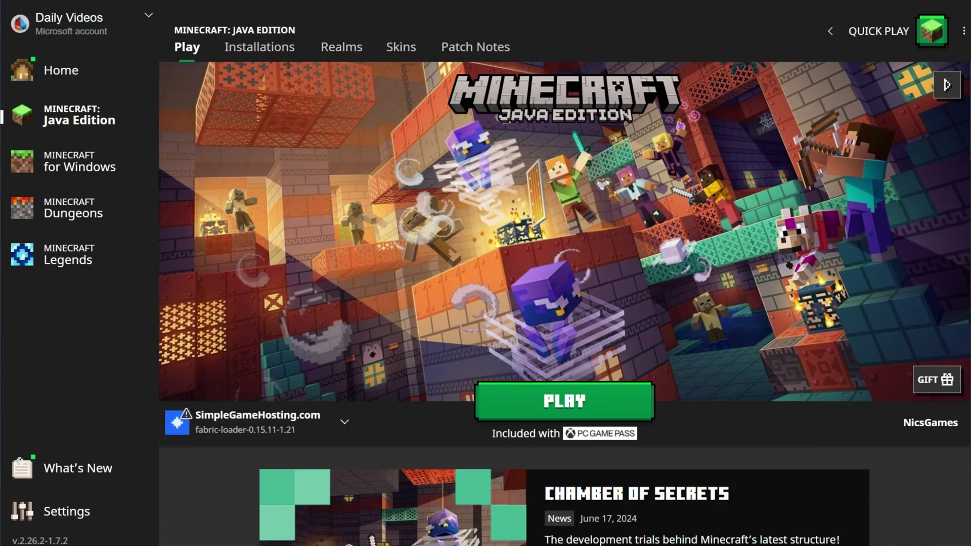
{"action": "left_click", "coordinate": [273, 51]}
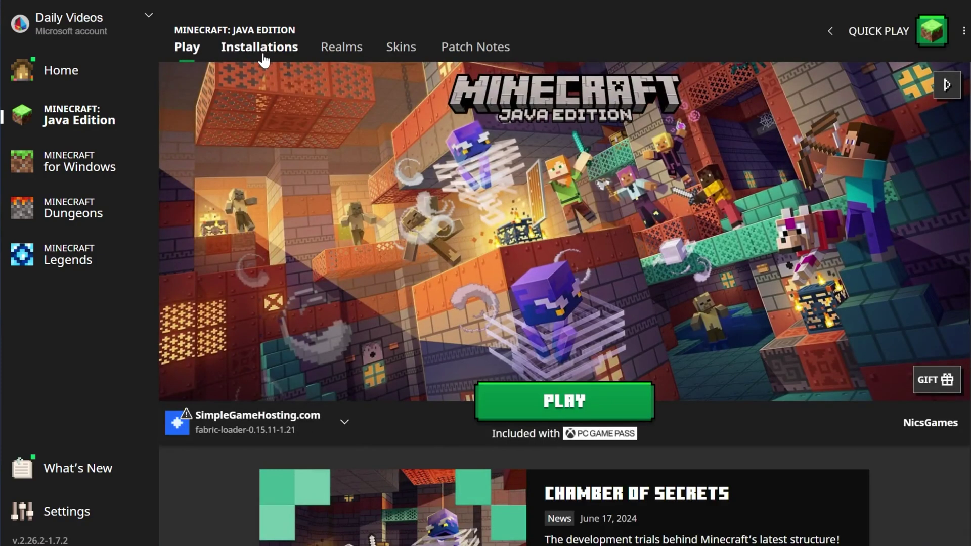
{"action": "left_click", "coordinate": [260, 51]}
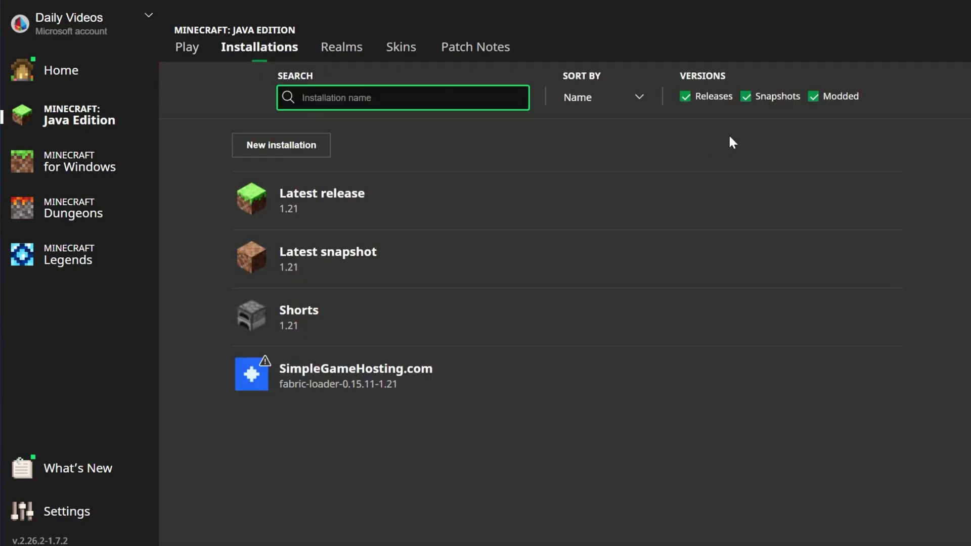
- Keep modded installations shown and launch the SimpleGameHosting.com installation, accepting the modified-game warning
{"action": "left_click", "coordinate": [814, 97]}
{"action": "left_click", "coordinate": [813, 97]}
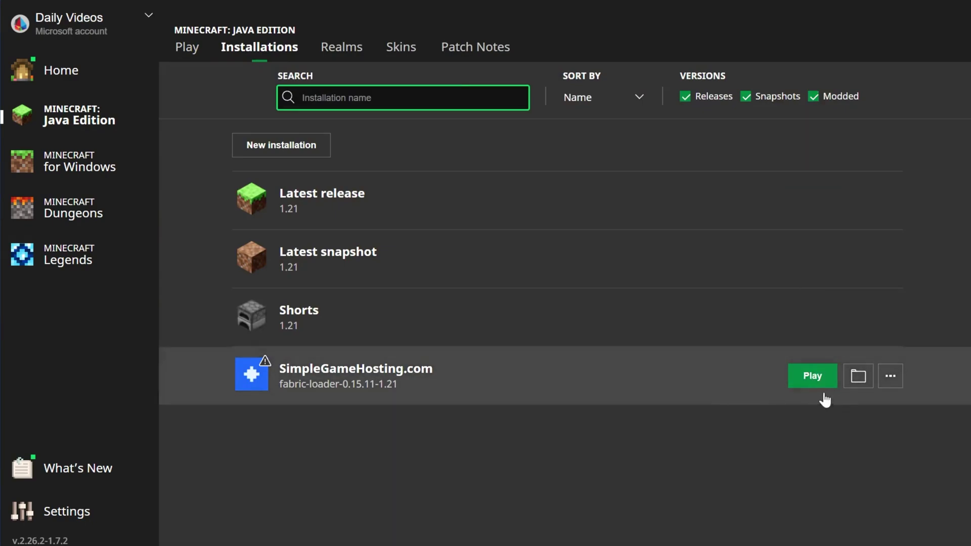
{"action": "left_click", "coordinate": [808, 387]}
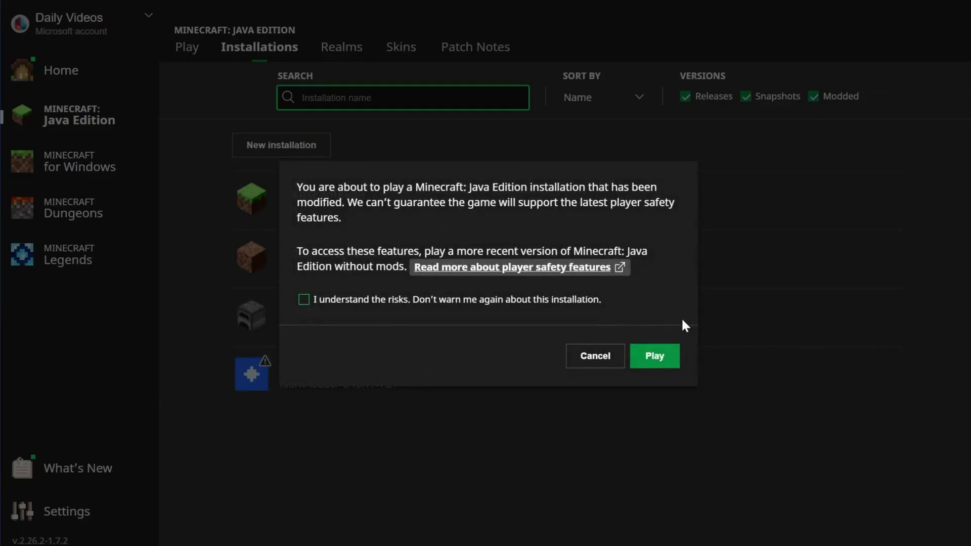
{"action": "left_click", "coordinate": [656, 356]}
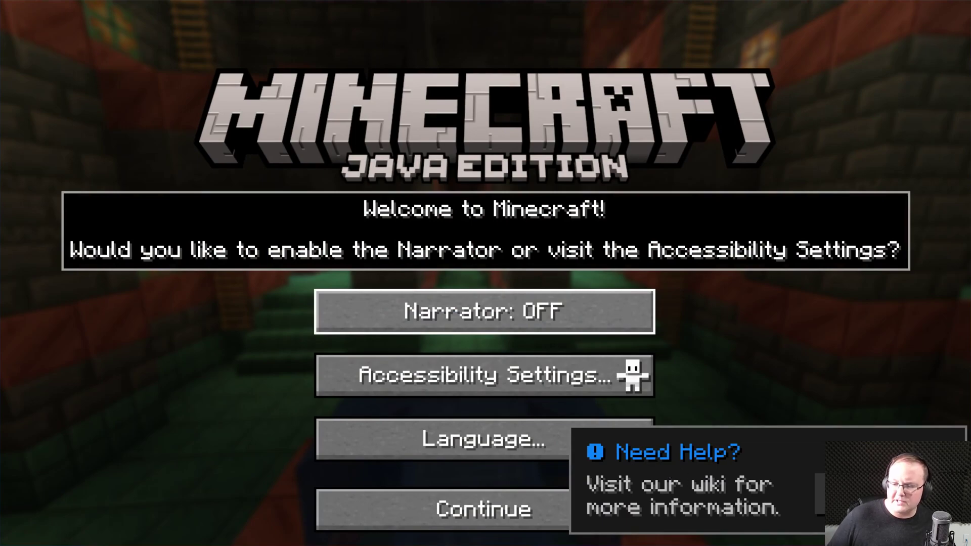
- Dismiss the accessibility welcome screen and lower the master volume to its minimum in the Music & Sounds options
{"action": "key", "text": "Escape"}
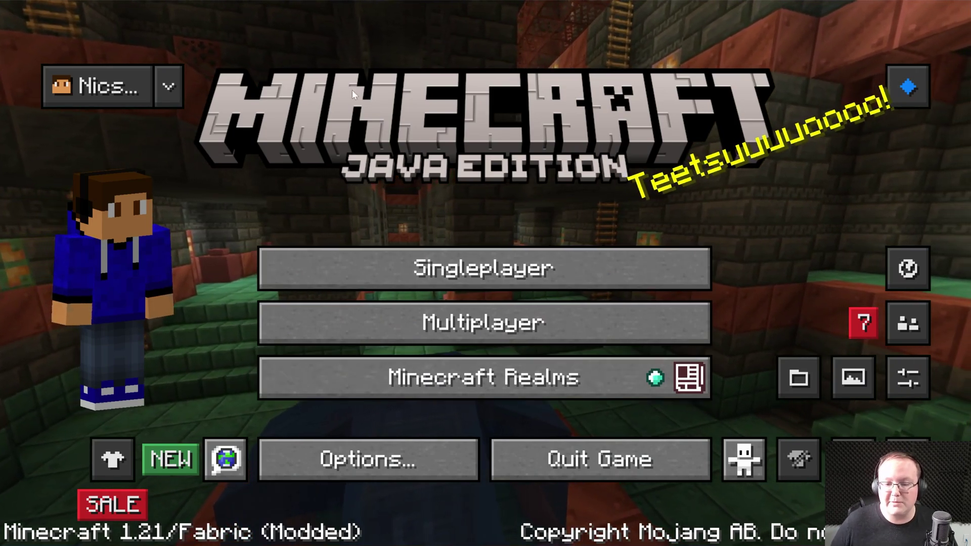
{"action": "left_click", "coordinate": [385, 460]}
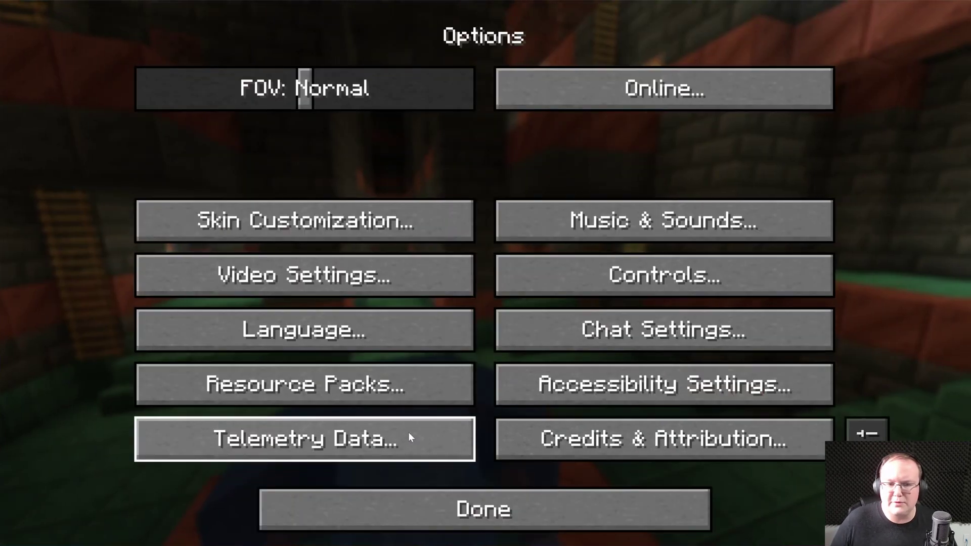
{"action": "left_click", "coordinate": [316, 287]}
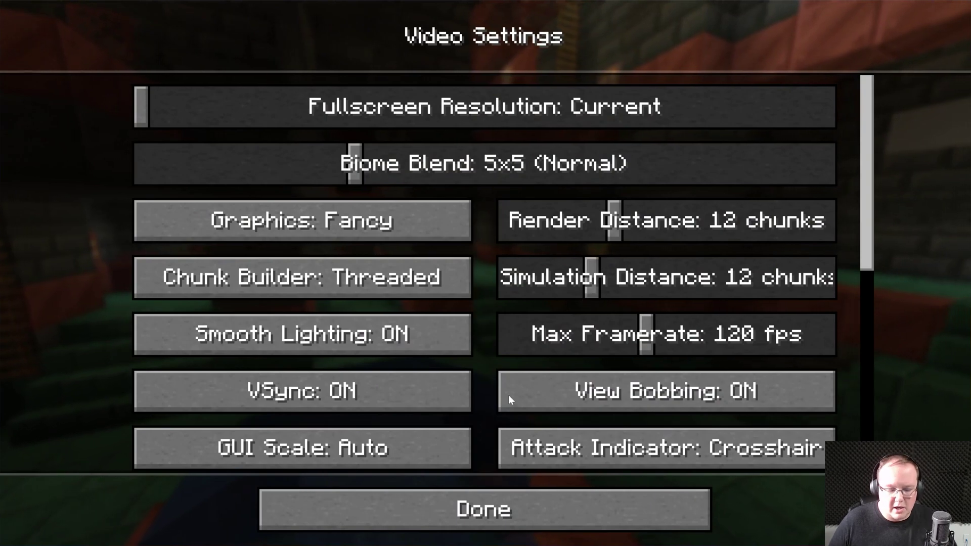
{"action": "key", "text": "Escape"}
{"action": "left_click", "coordinate": [528, 222]}
{"action": "left_click_drag", "start_coordinate": [529, 123], "coordinate": [134, 153]}
{"action": "key", "text": "Escape"}
{"action": "key", "text": "Escape"}
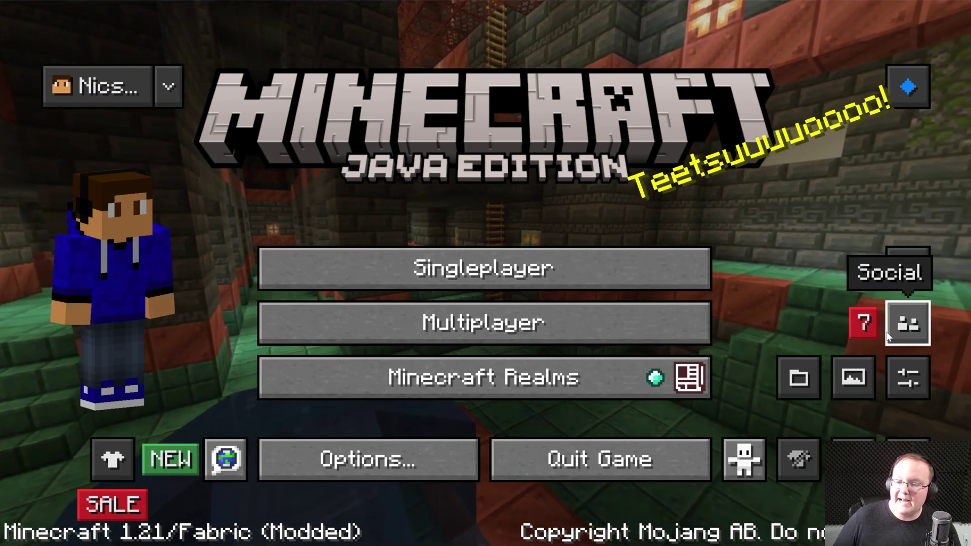
- Open the Friends page of the Social screen, look at the add-friend option, and return to the title screen
{"action": "left_click", "coordinate": [905, 331]}
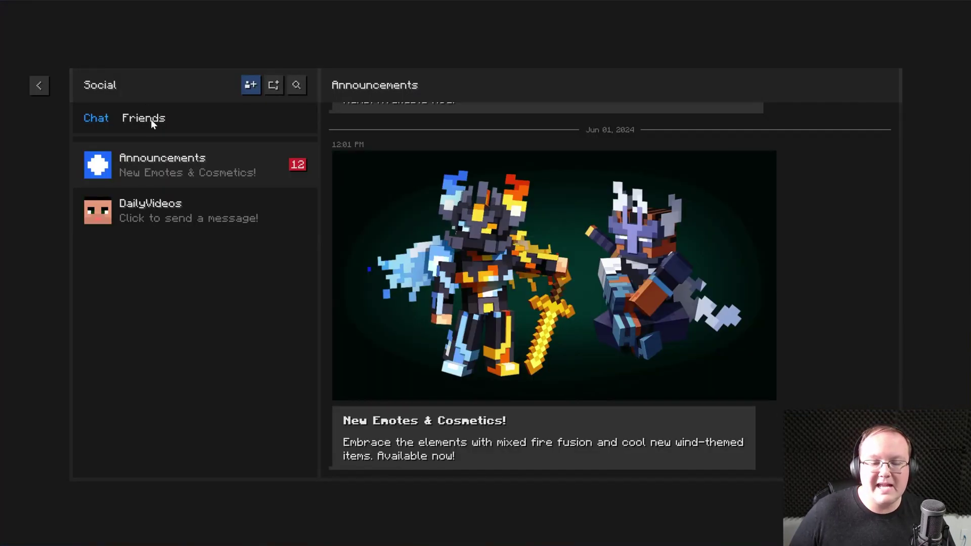
{"action": "left_click", "coordinate": [151, 119]}
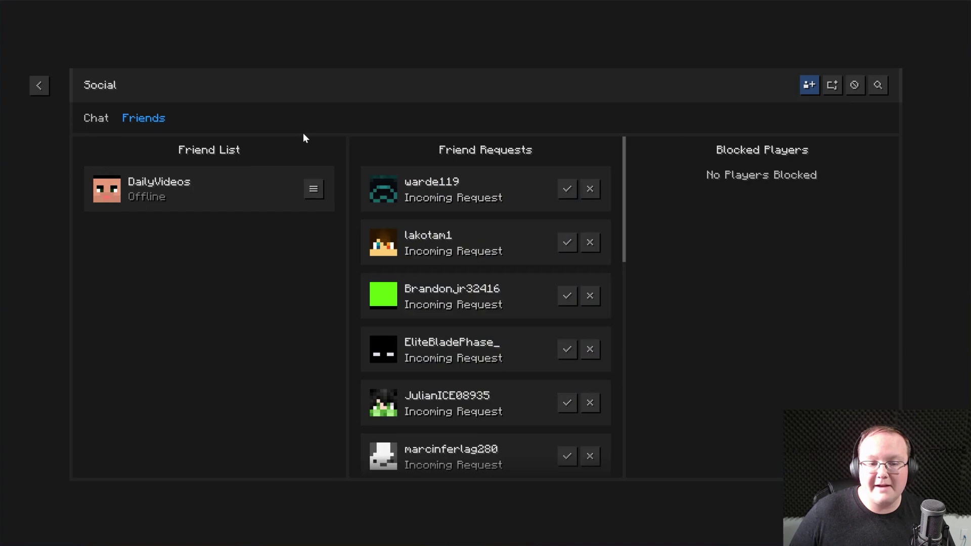
{"action": "left_click", "coordinate": [808, 89]}
{"action": "left_click", "coordinate": [419, 331]}
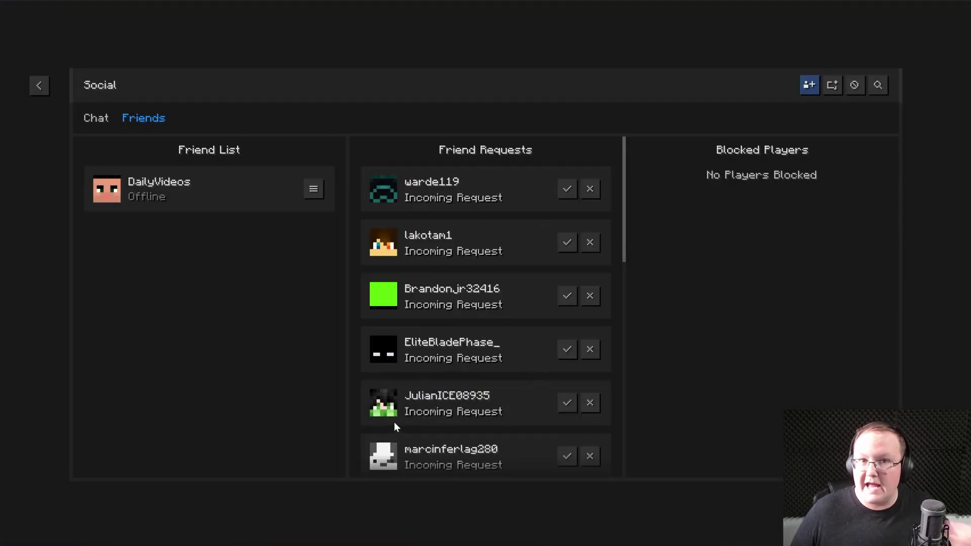
{"action": "left_click", "coordinate": [37, 93]}
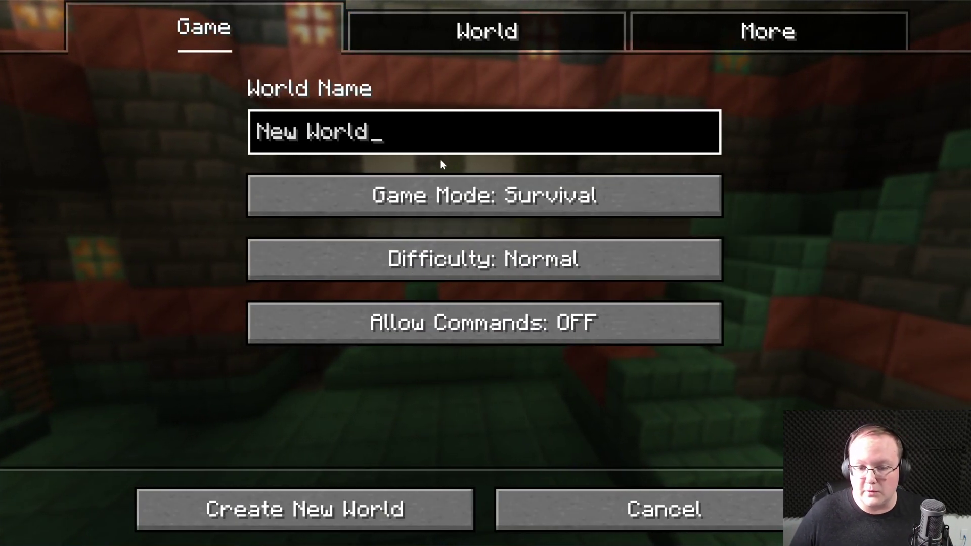
- Create the singleplayer world New World in Creative game mode
{"action": "left_click", "coordinate": [445, 178]}
{"action": "left_click", "coordinate": [445, 178]}
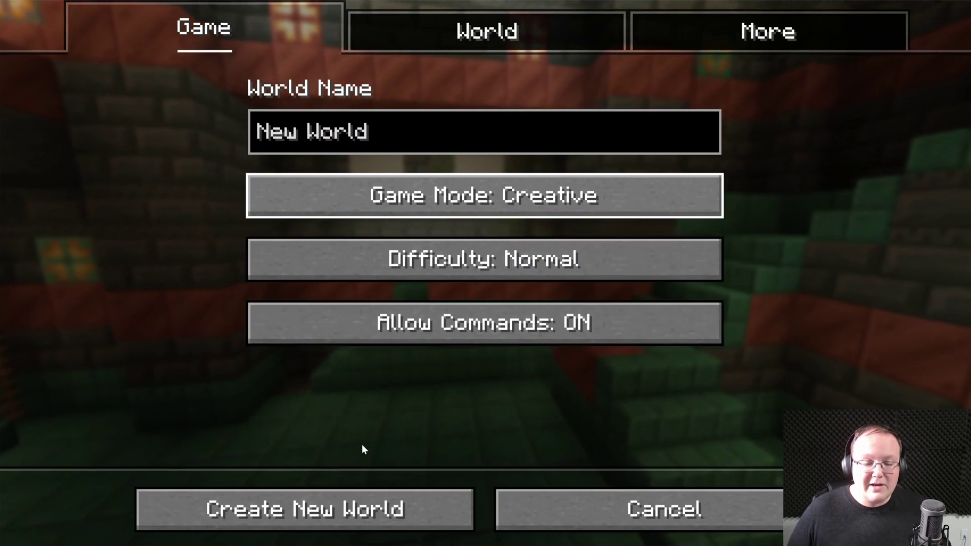
{"action": "left_click", "coordinate": [364, 502]}
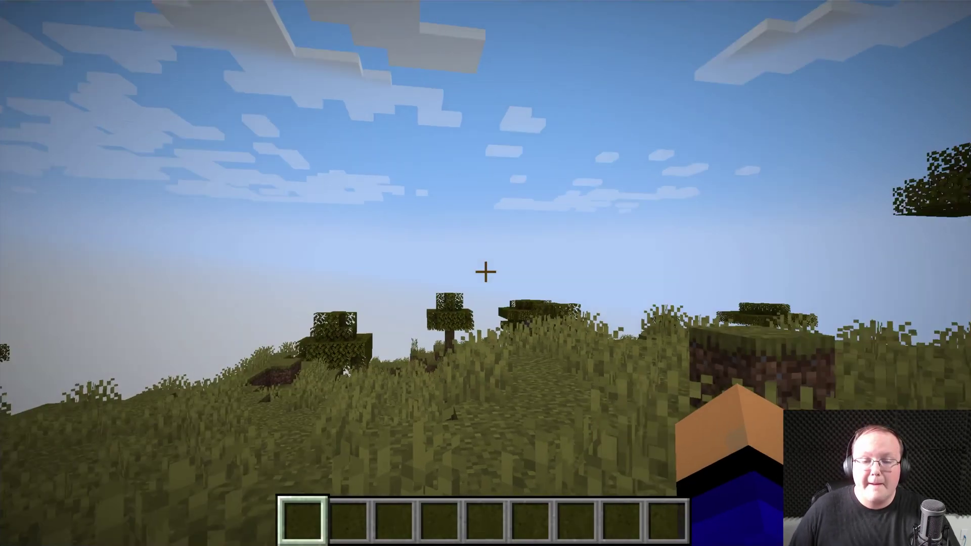
- Pause the world, check the available actions for the listed friend on the Social screen's Friends page, and resume playing
{"action": "key", "text": "Escape"}
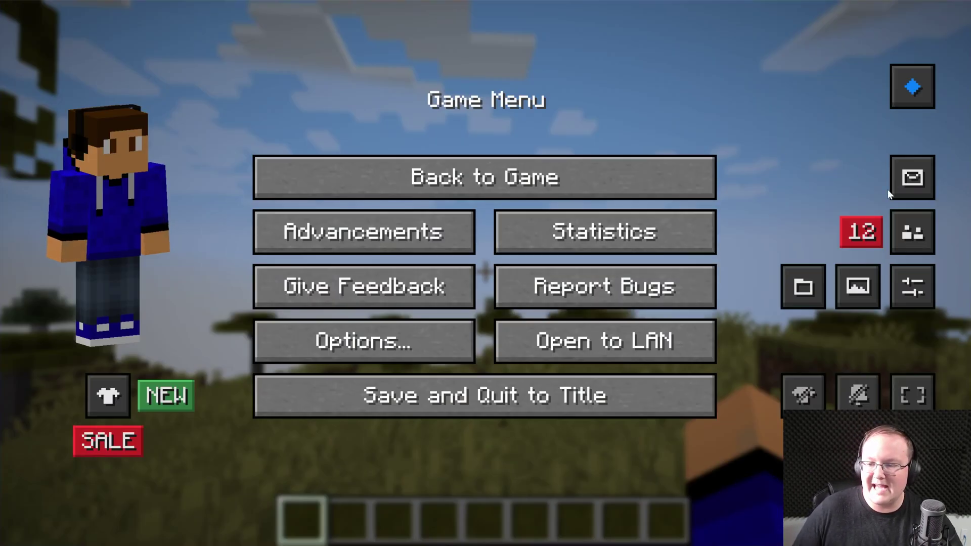
{"action": "left_click", "coordinate": [901, 230]}
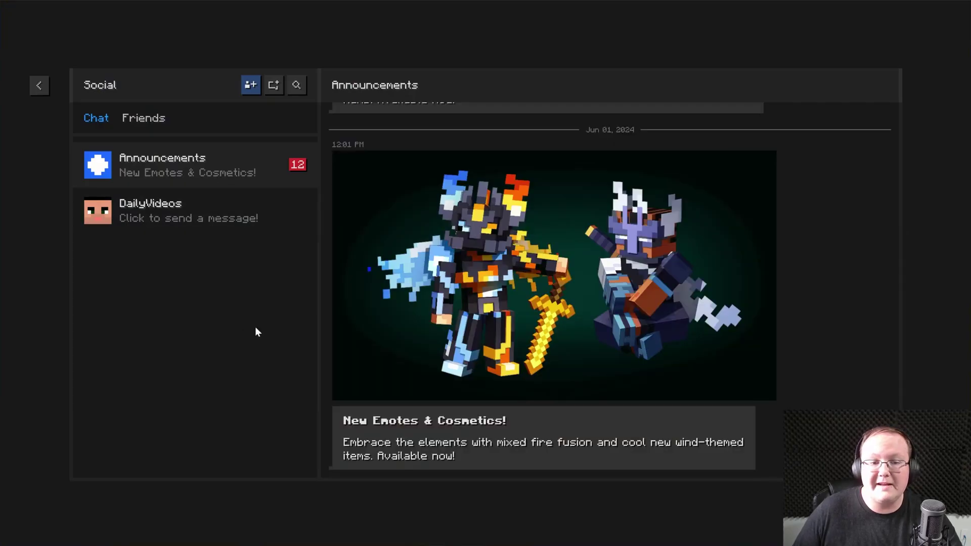
{"action": "left_click", "coordinate": [134, 119]}
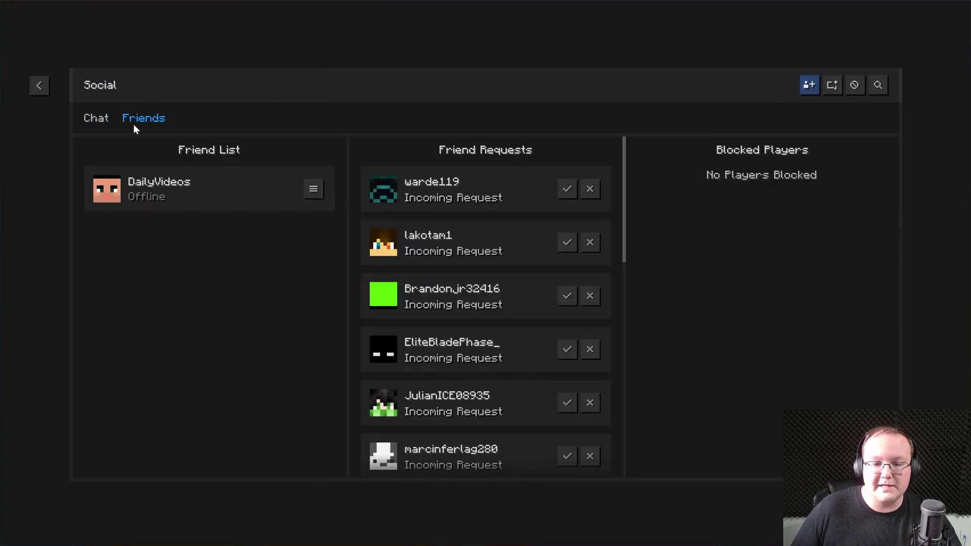
{"action": "right_click", "coordinate": [167, 201]}
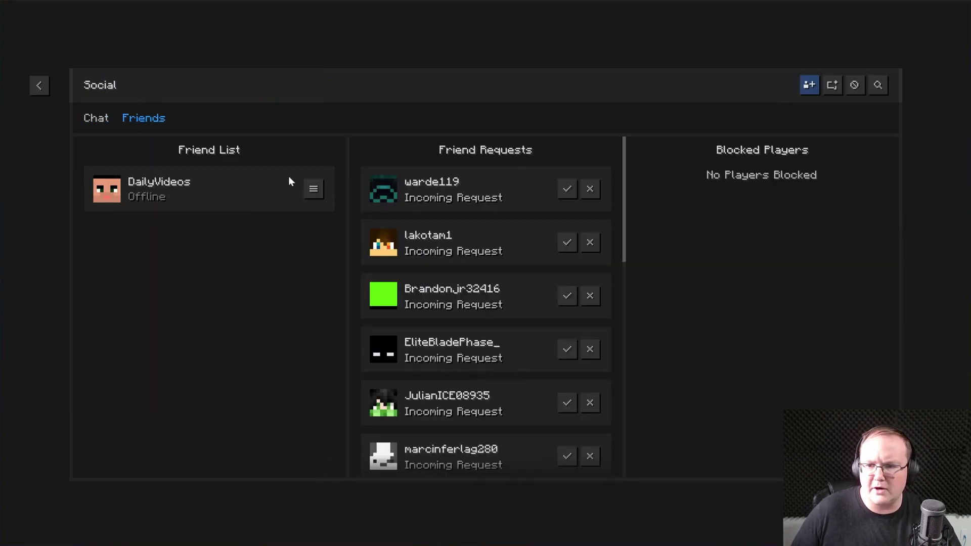
{"action": "right_click", "coordinate": [213, 187]}
{"action": "left_click", "coordinate": [153, 311]}
{"action": "key", "text": "Escape"}
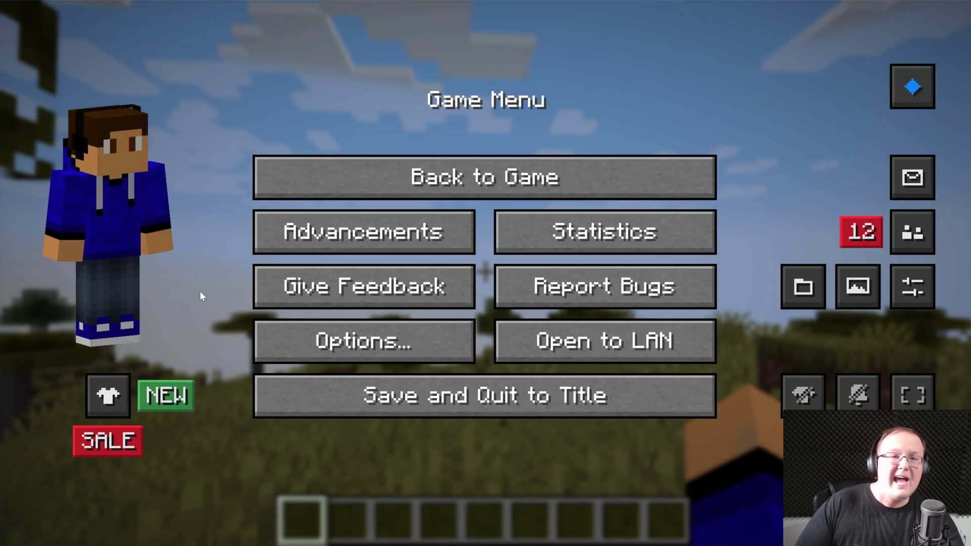
{"action": "key", "text": "Escape"}
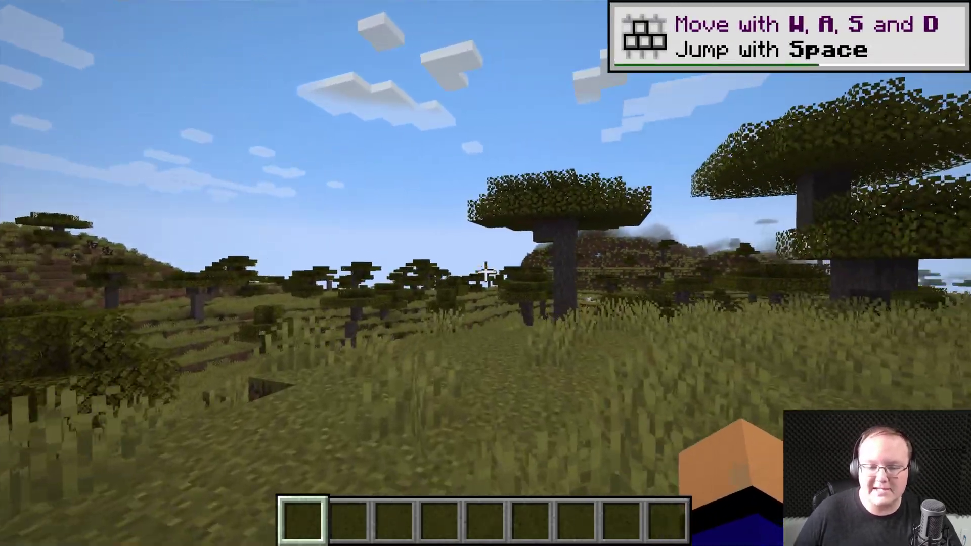
- Walk forward through the savanna to explore the newly created world
{"action": "key", "text": "w"}
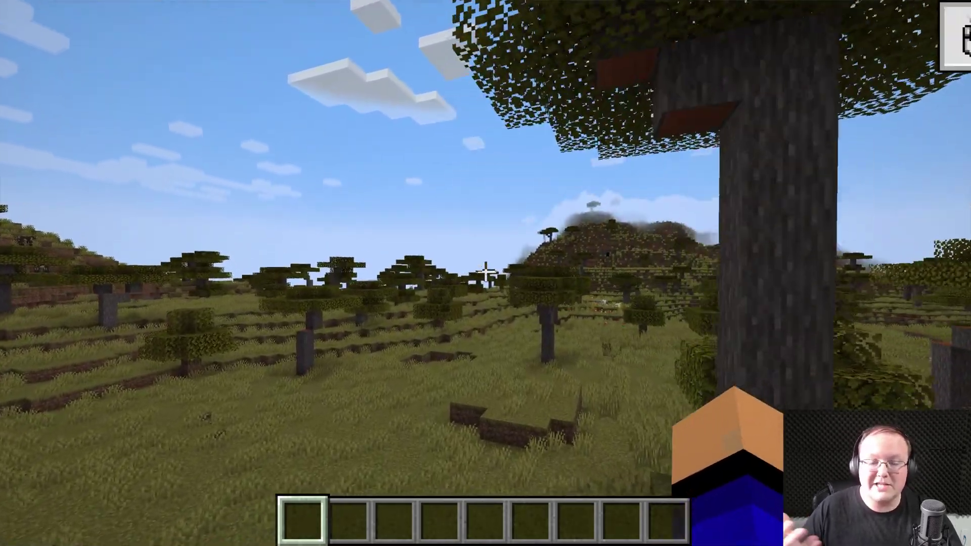
{"action": "key", "text": "w"}
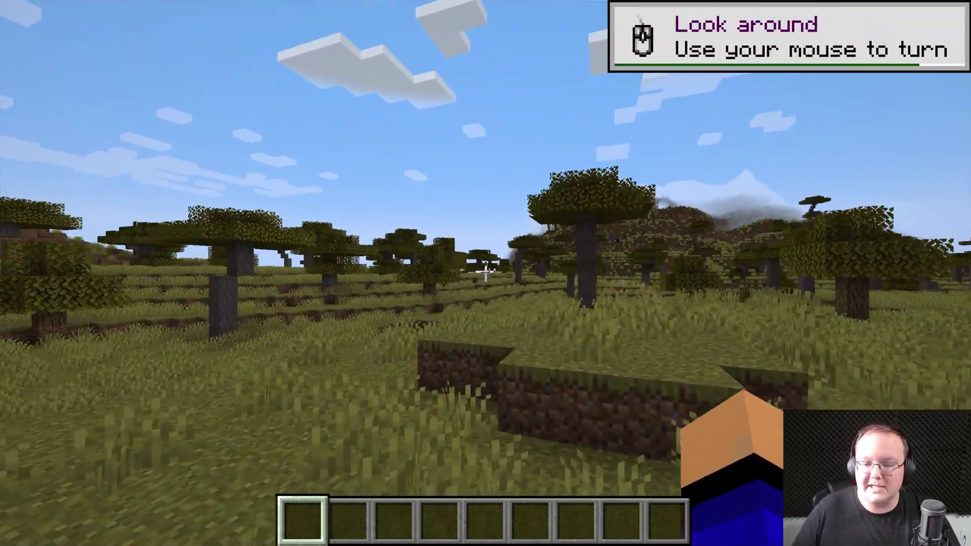
{"action": "key", "text": "w"}
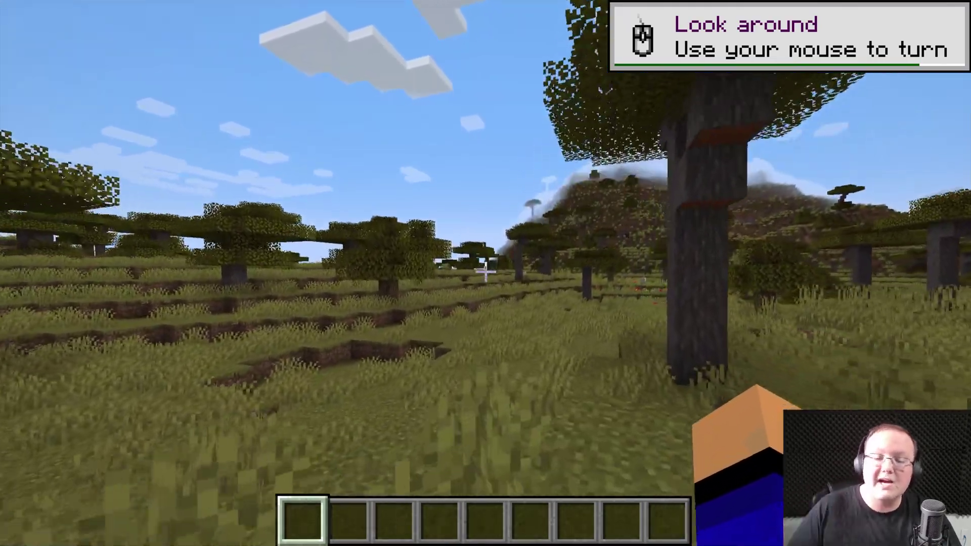
{"action": "key", "text": "w"}
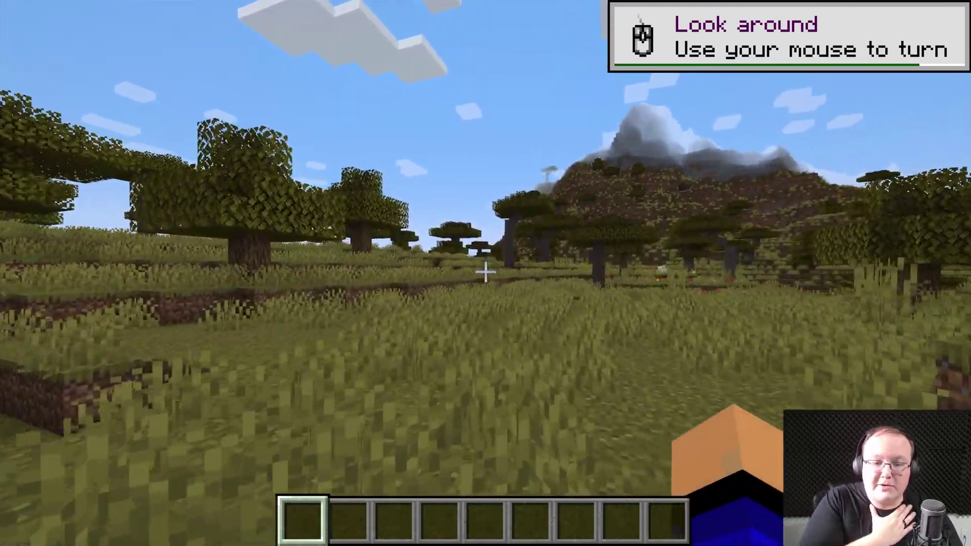
{"action": "key", "text": "w"}
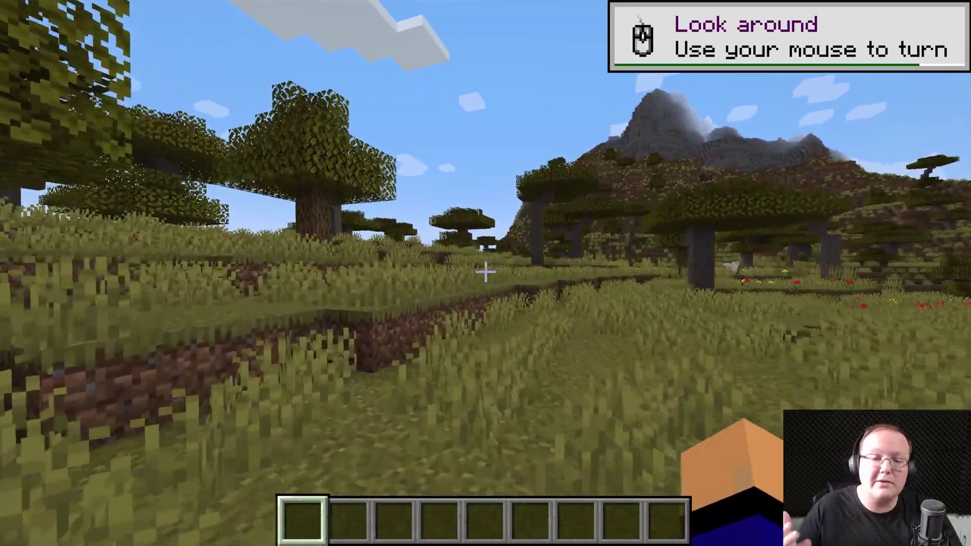
{"action": "key", "text": "w"}
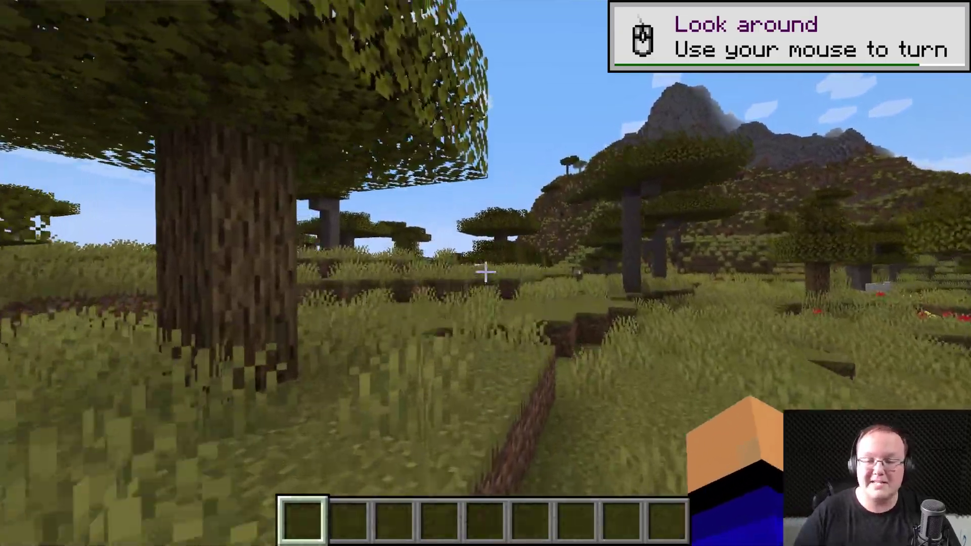
{"action": "key", "text": "w"}
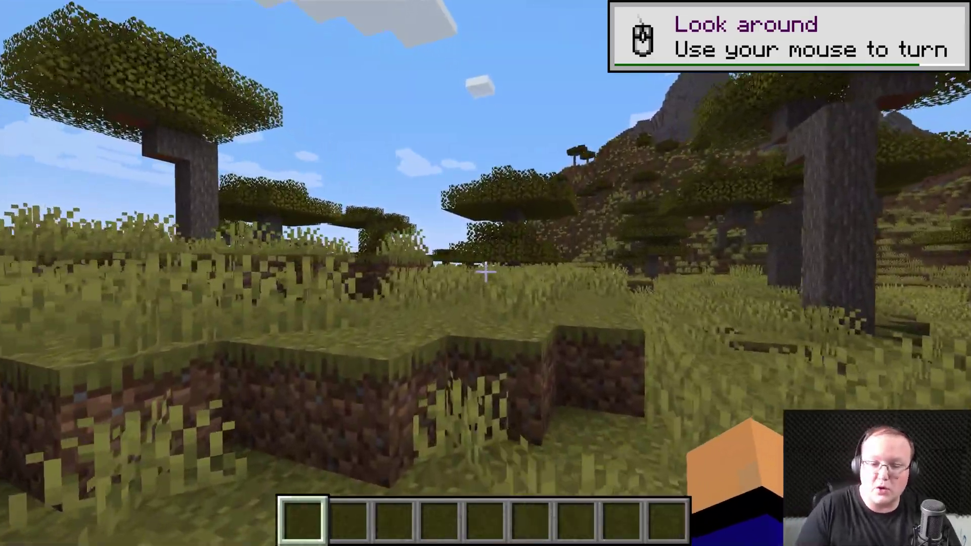
{"action": "key", "text": "w"}
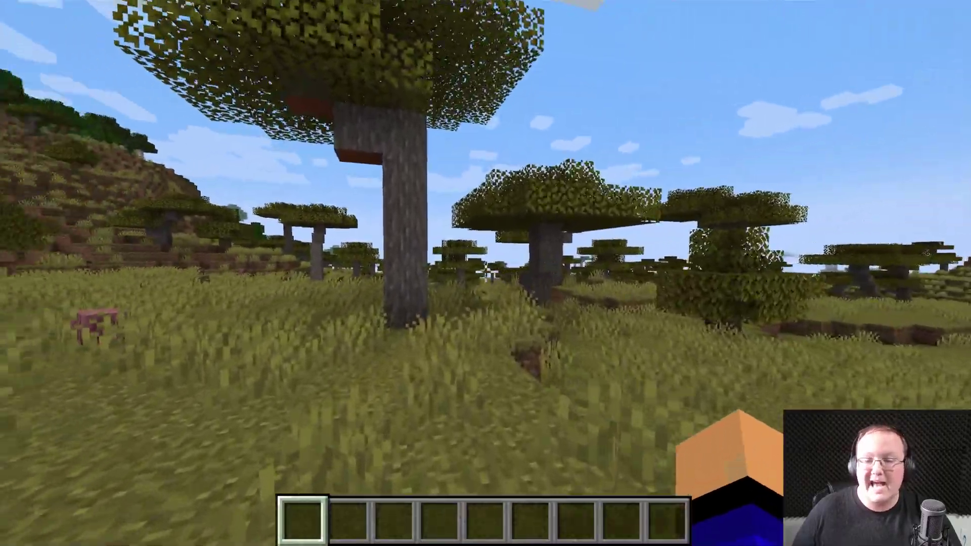
{"action": "key", "text": "w"}
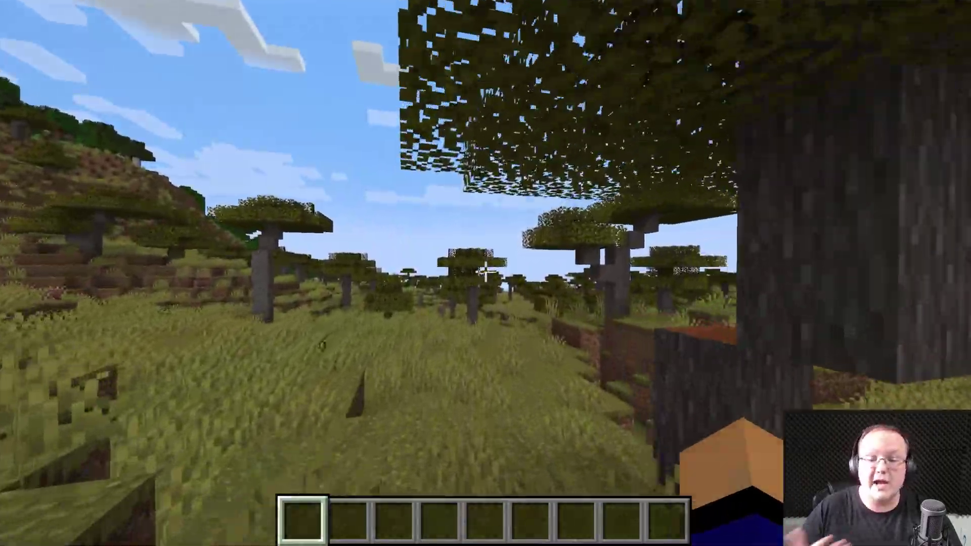
{"action": "key", "text": "w"}
{"action": "key", "text": "w"}
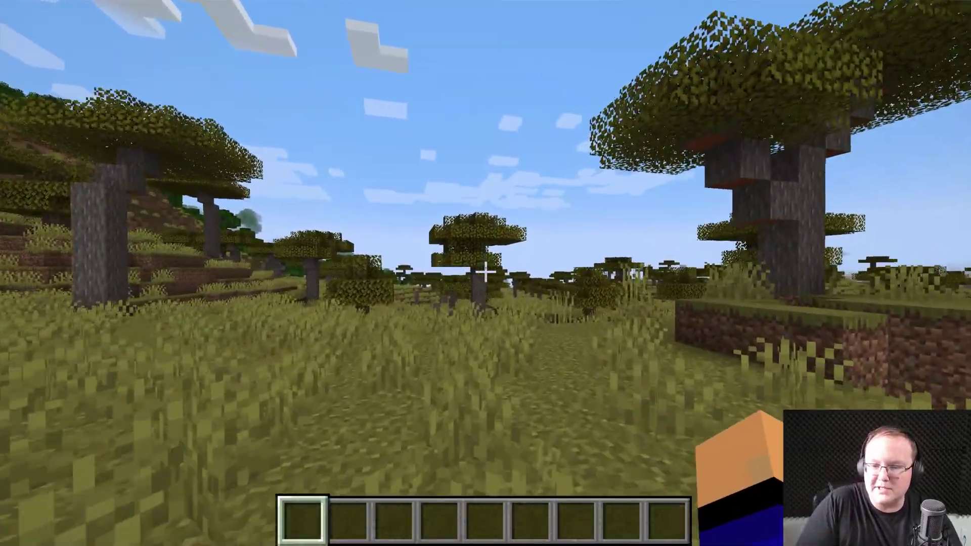
{"action": "key", "text": "w"}
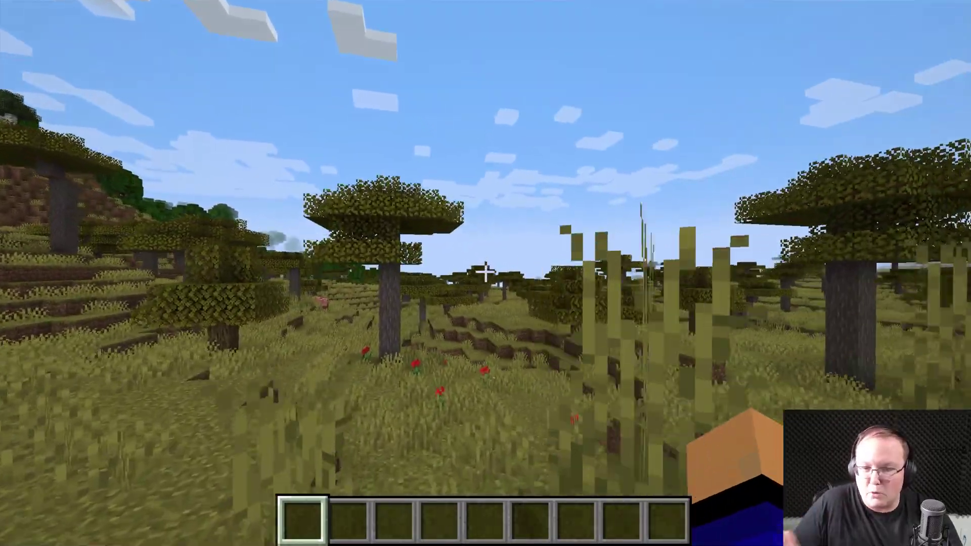
{"action": "key", "text": "w"}
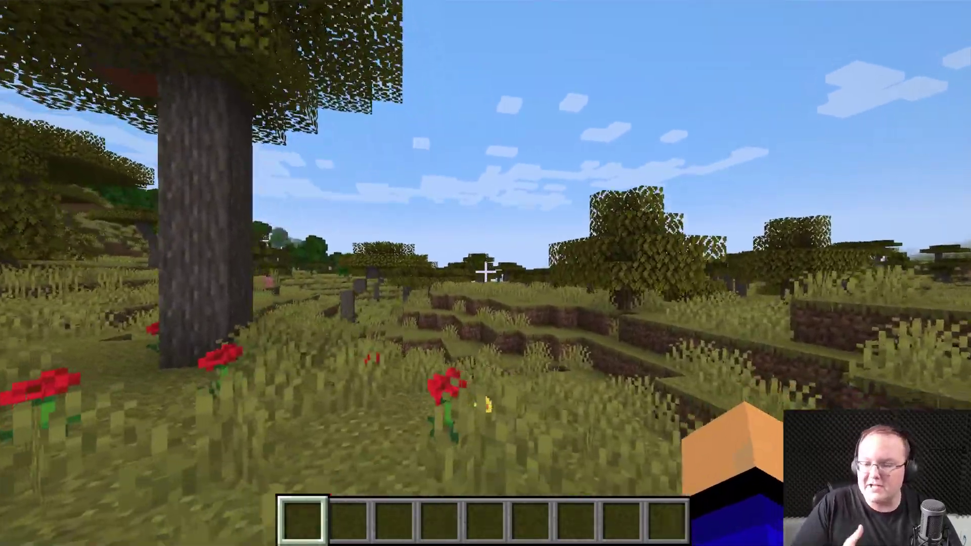
{"action": "key", "text": "w"}
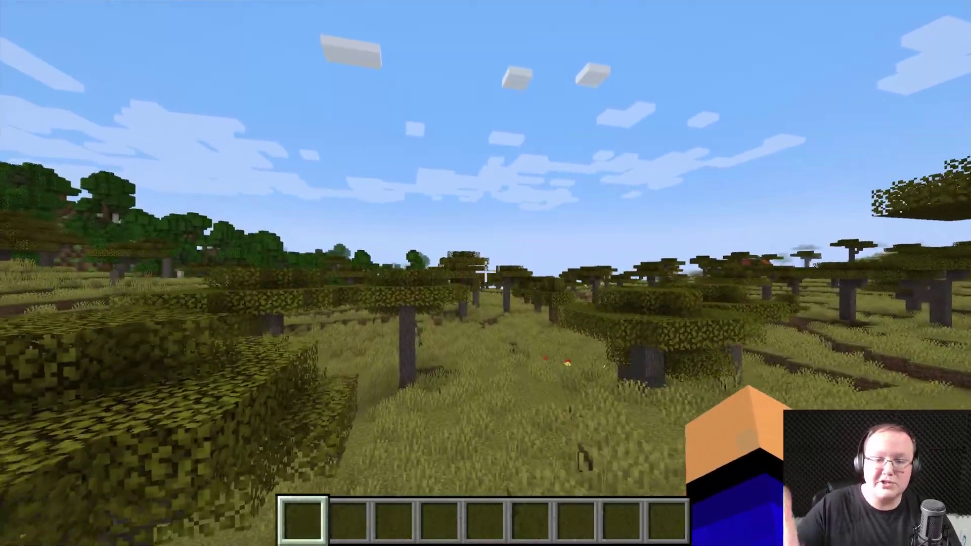
{"action": "key", "text": "w"}
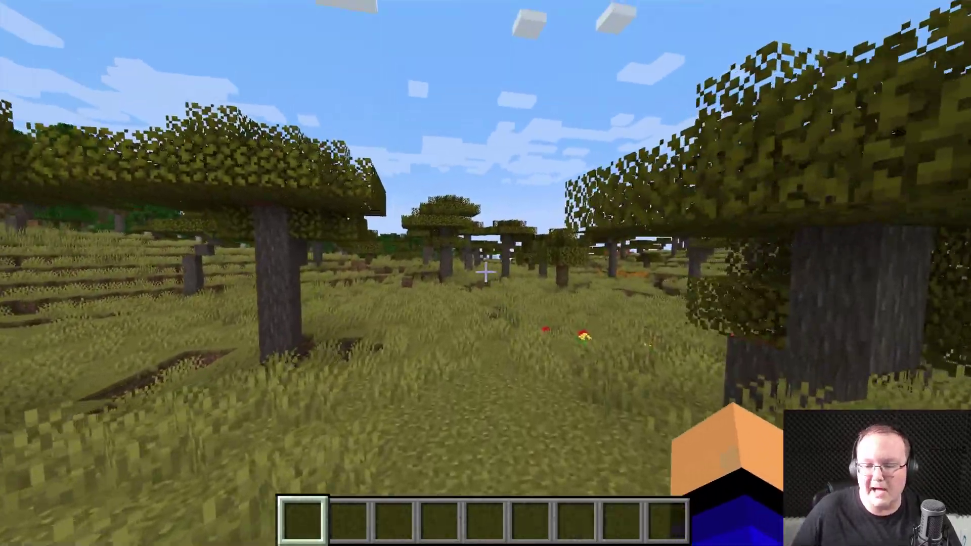
{"action": "key", "text": "w"}
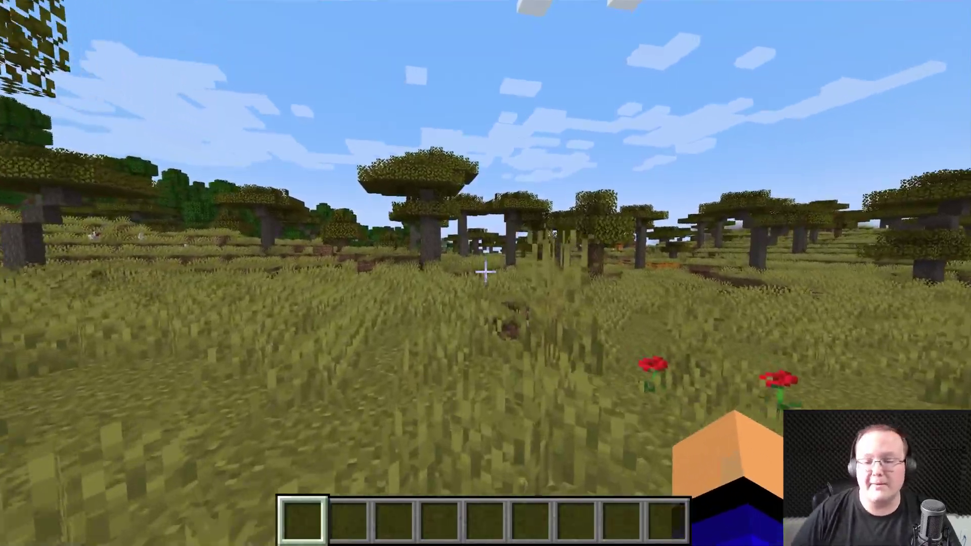